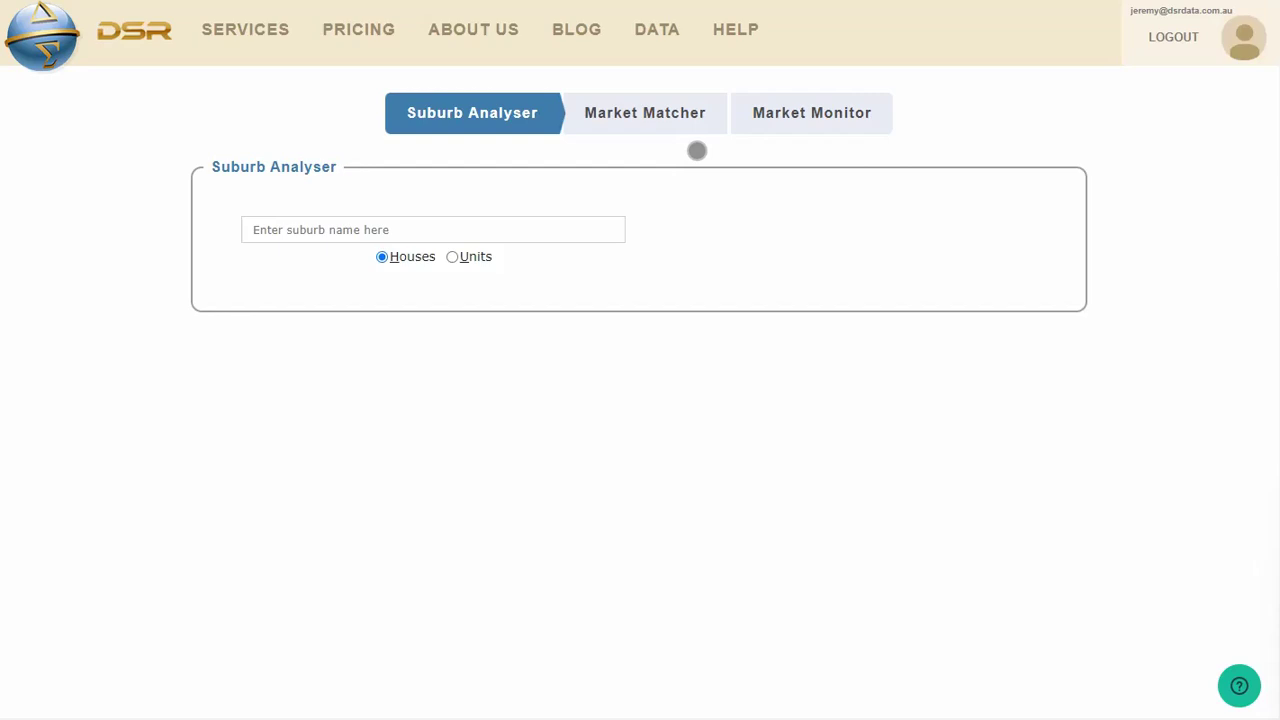
Open the Market Matcher, exclude ACT, re-include NSW, and try an LGA search for 'penr'.
click(642, 134)
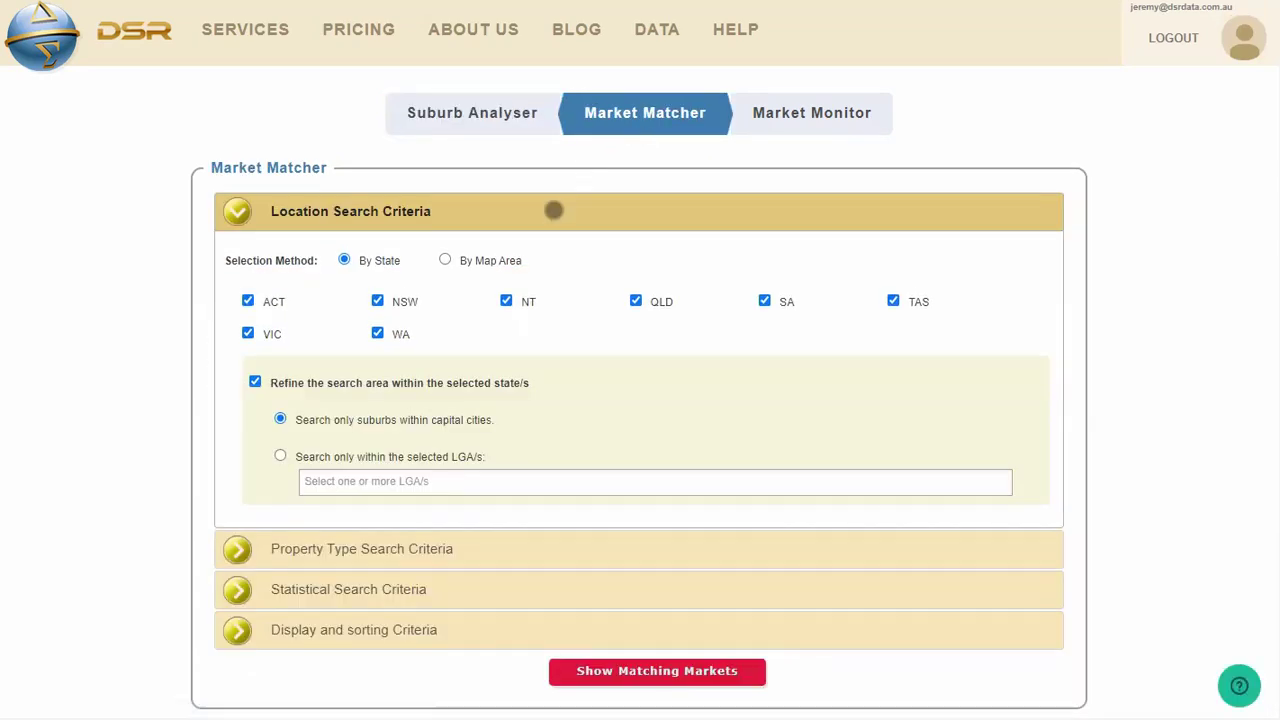
click(274, 303)
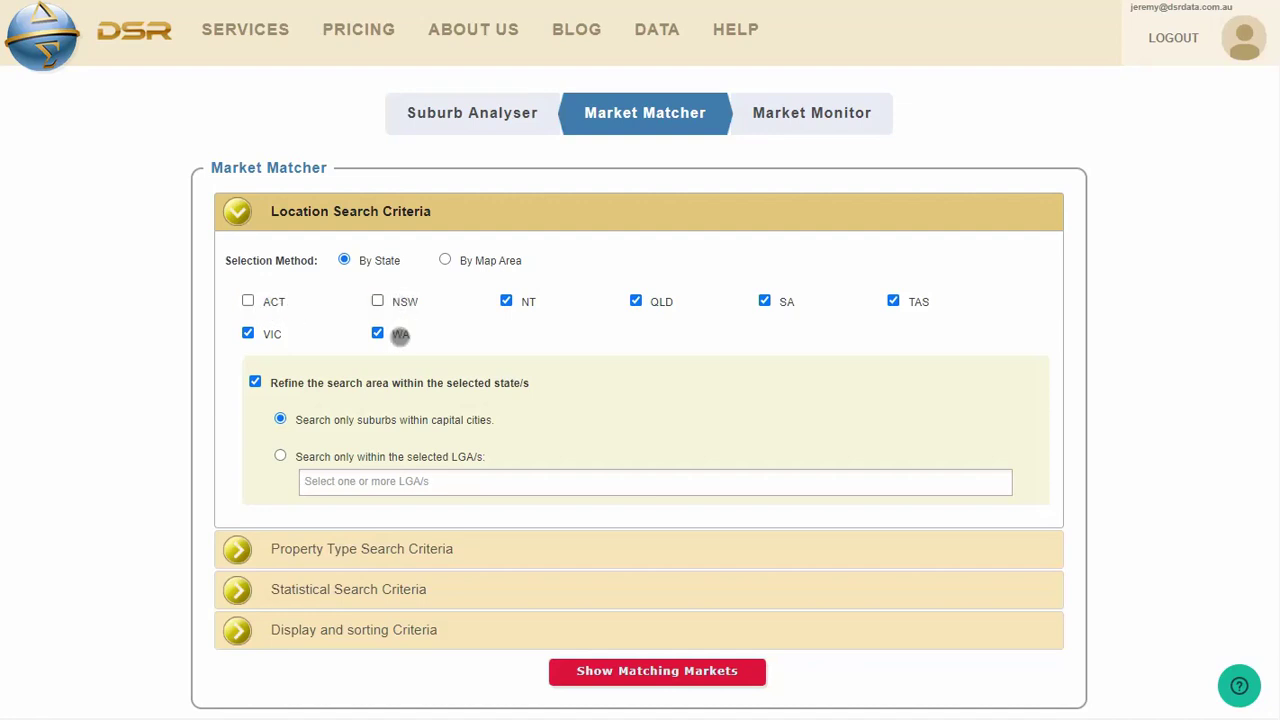
click(405, 302)
click(370, 482)
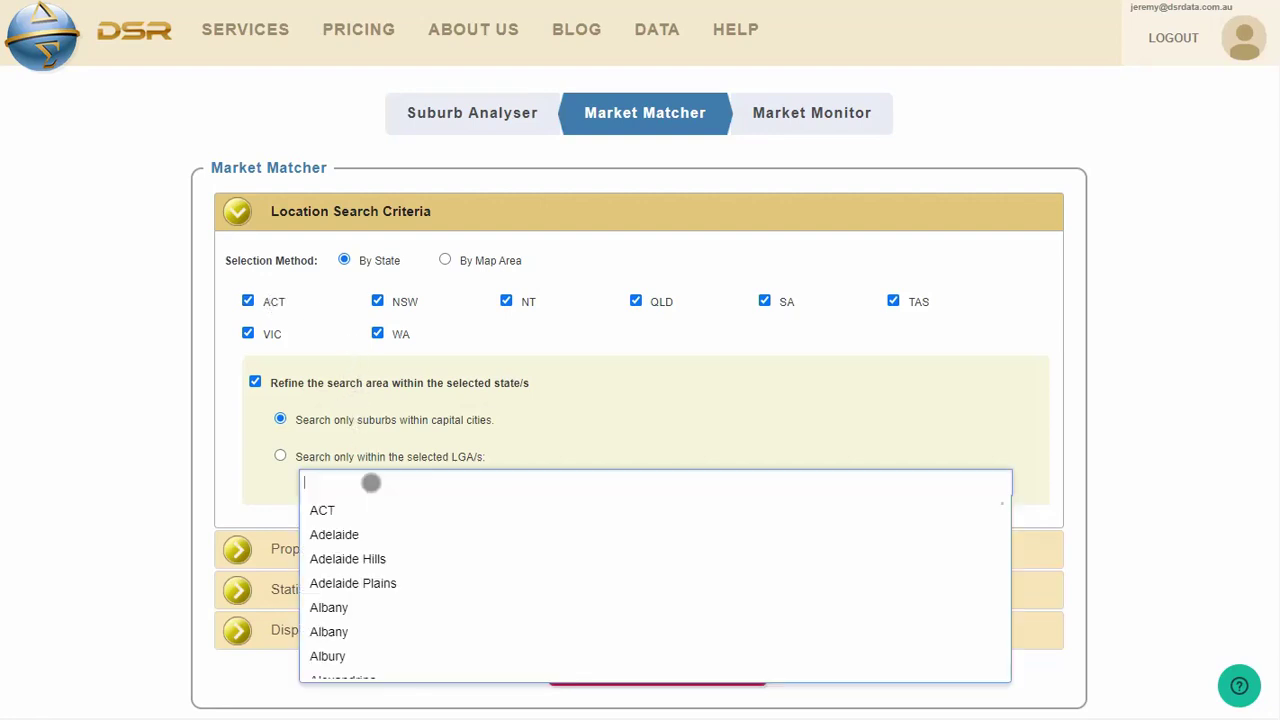
text(penrith)
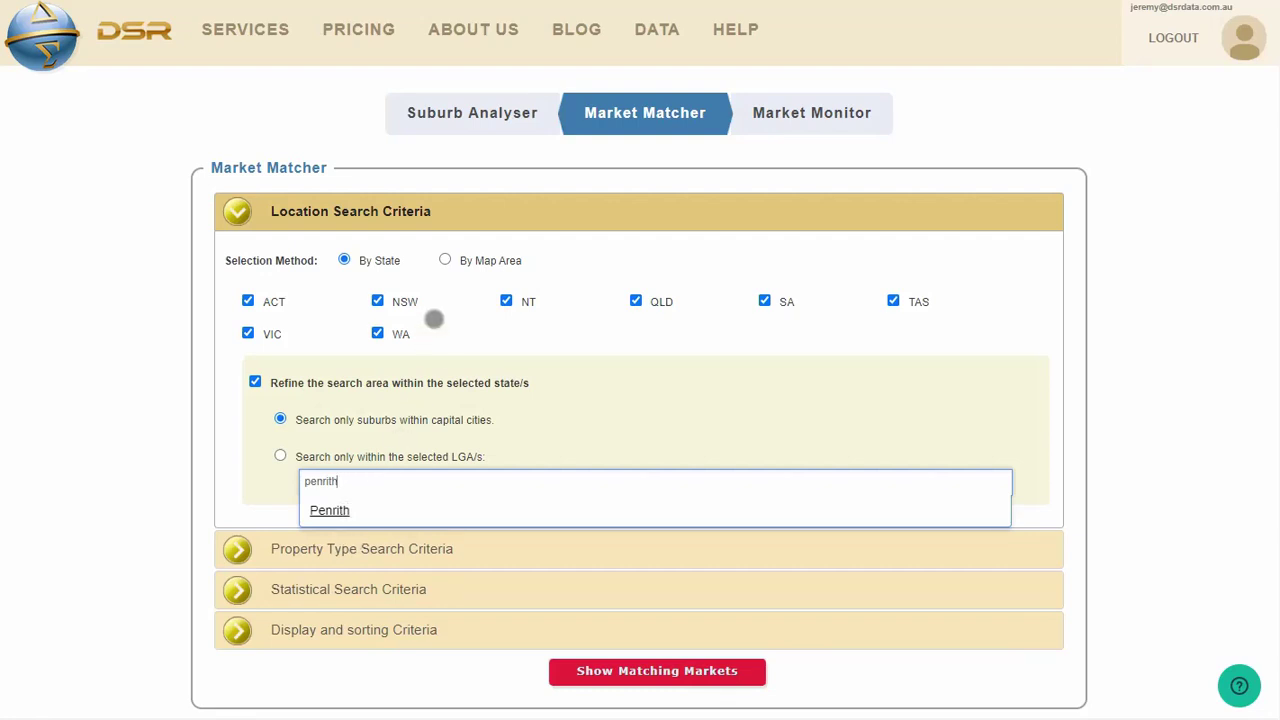
key(Escape)
Set the search location to a 125 km map circle around Perth and expand Property Type criteria.
click(485, 260)
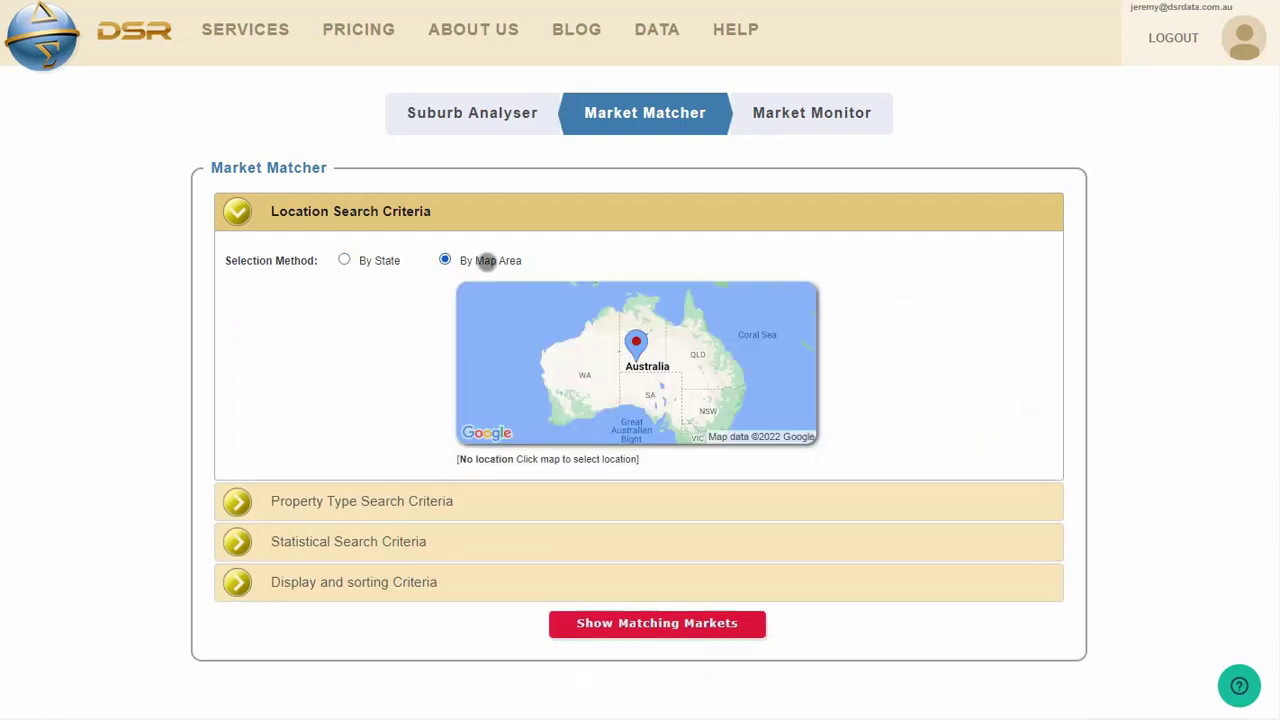
click(630, 352)
mouse_move(638, 347)
mouse_down()
mouse_move(457, 411)
mouse_move(337, 494)
mouse_move(386, 514)
mouse_move(414, 431)
mouse_move(403, 386)
mouse_move(591, 399)
mouse_move(466, 408)
mouse_up()
drag(571, 414, 700, 373)
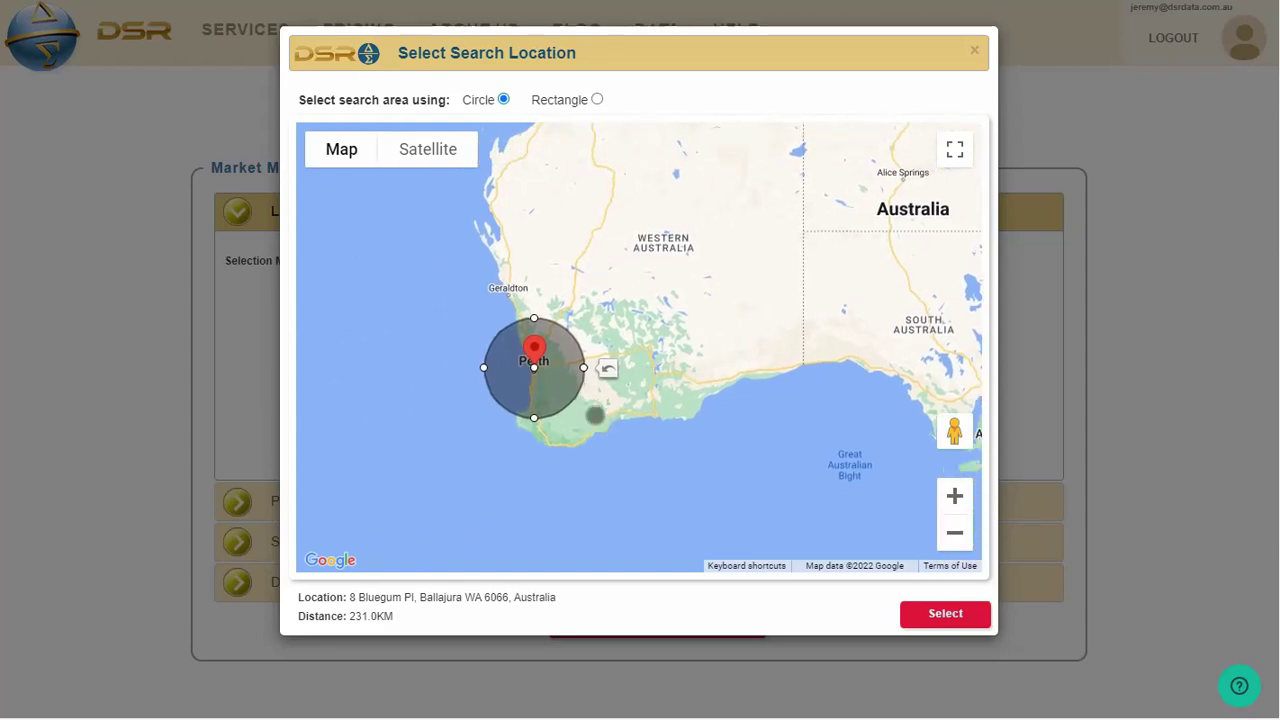
scroll(594, 416, up, 1)
drag(580, 408, 733, 437)
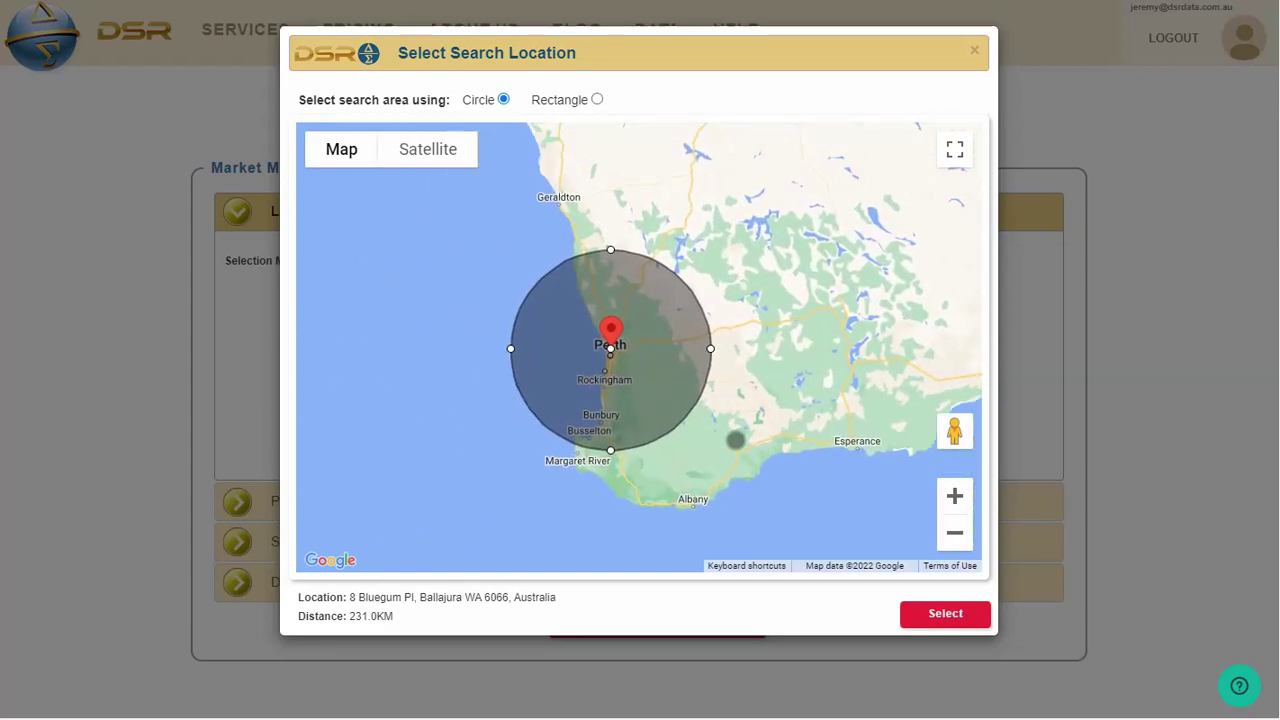
drag(710, 348, 662, 348)
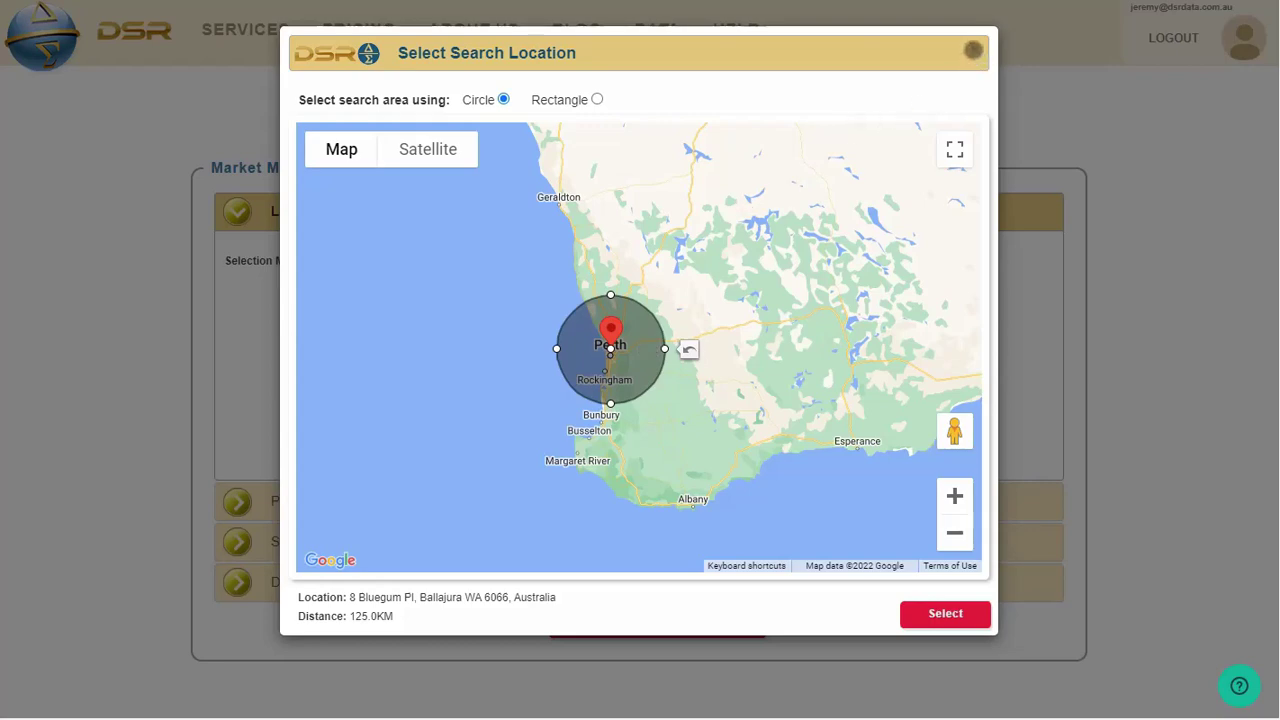
click(973, 50)
click(411, 500)
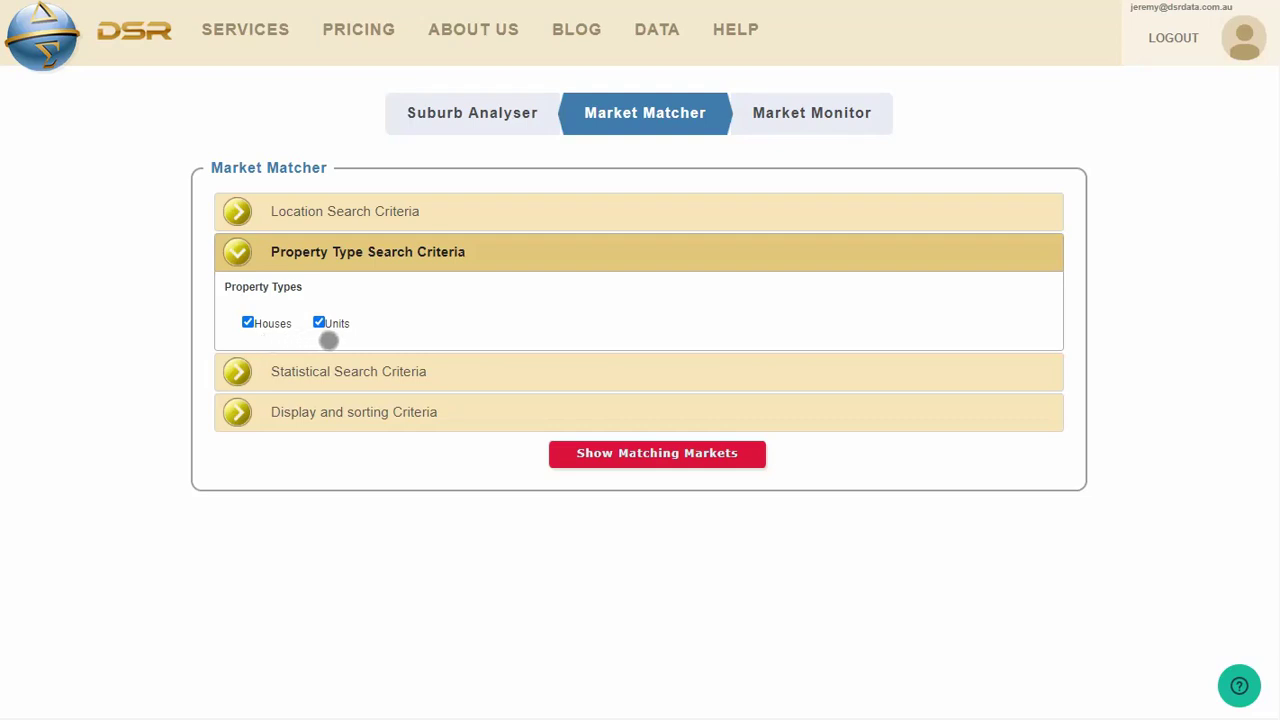
Expand Statistical Search Criteria to reveal its four required filters.
click(360, 372)
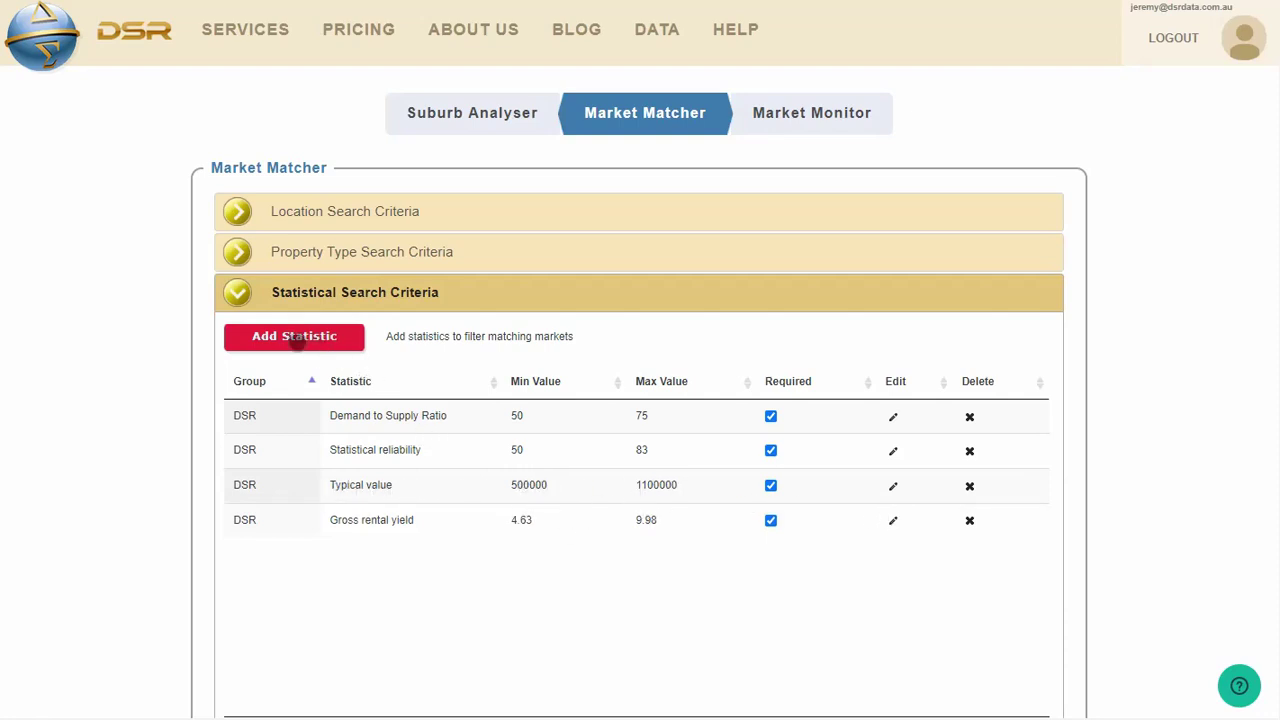
Browse the statistic list in the Add New Statistic form, then cancel without adding anything.
click(329, 336)
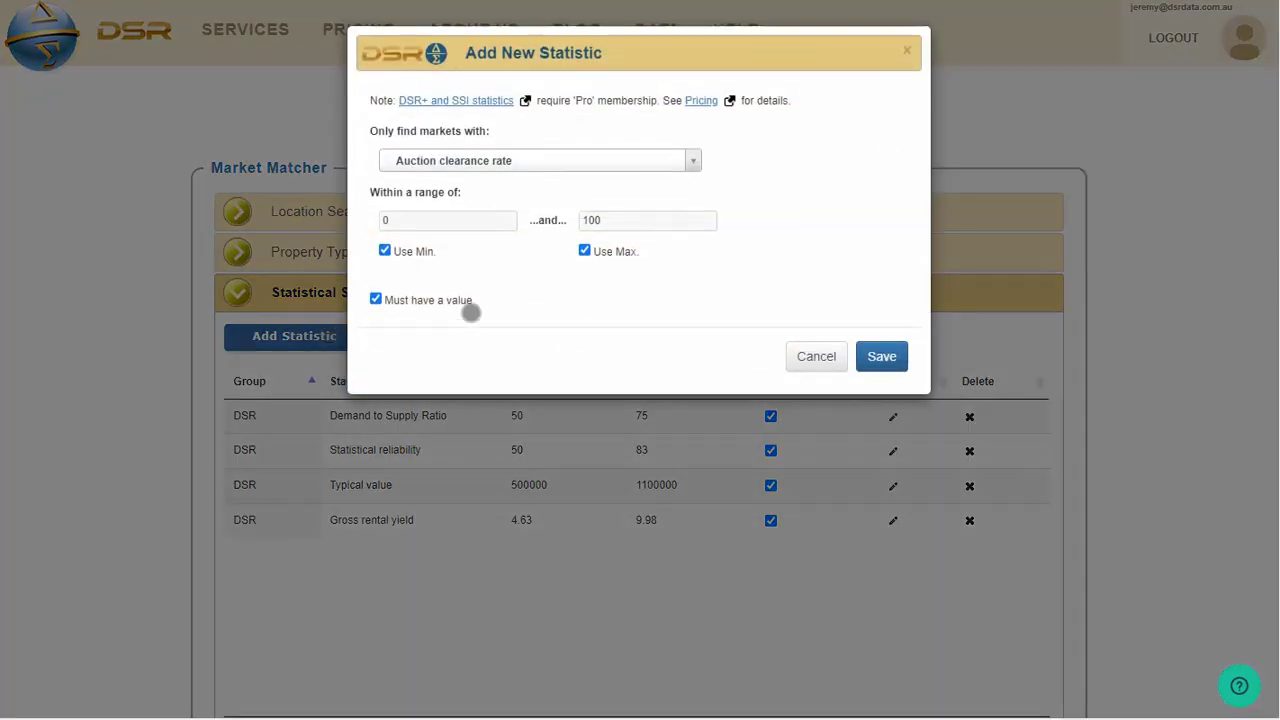
click(603, 161)
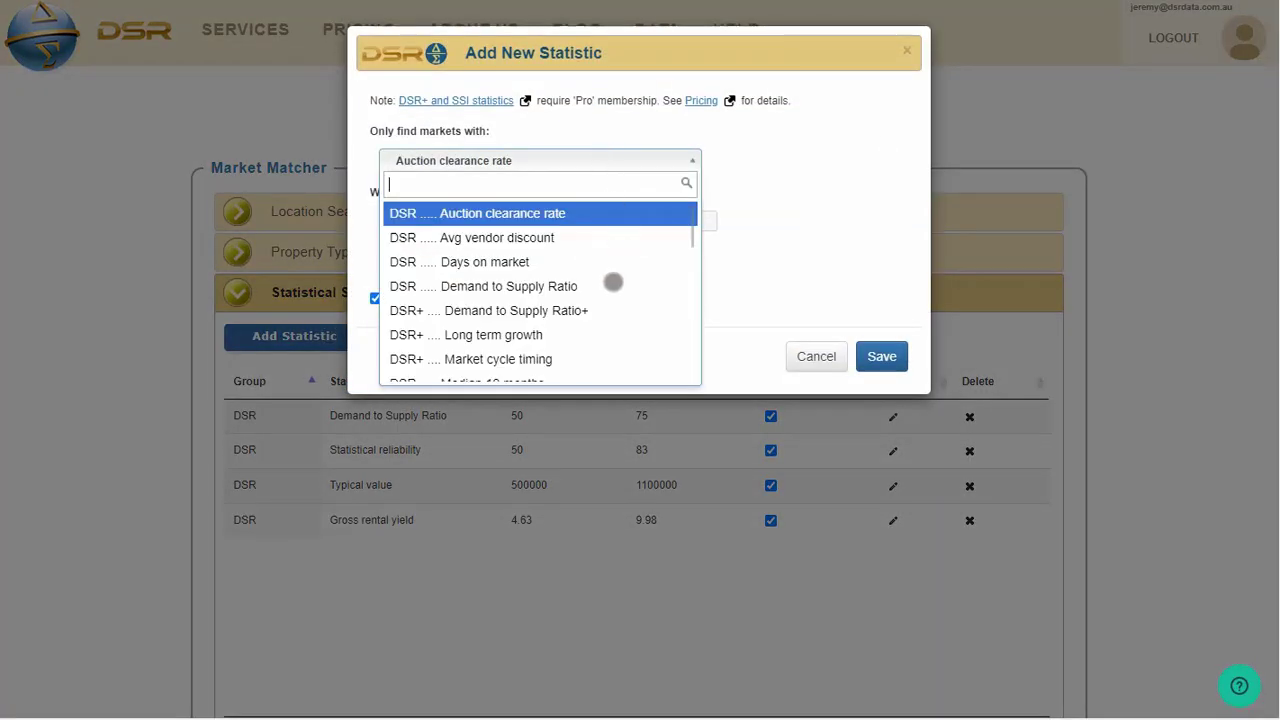
scroll(611, 280, down, 3)
scroll(611, 285, down, 6)
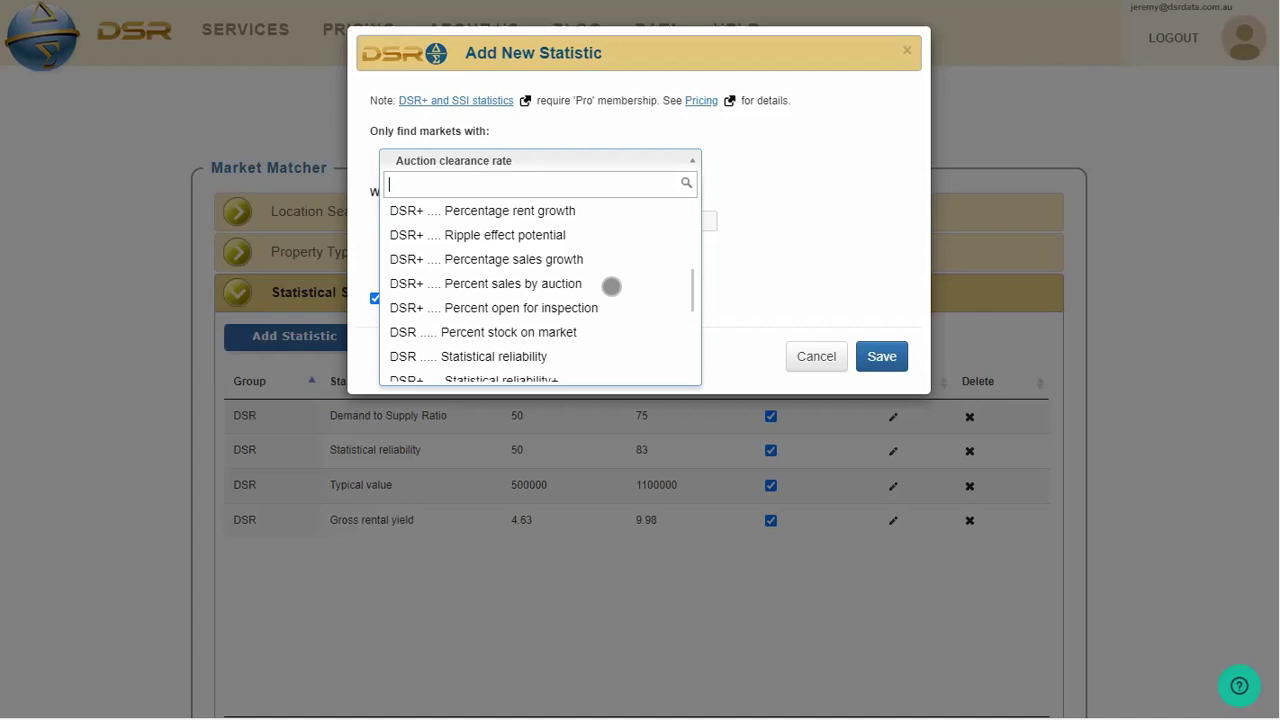
scroll(610, 287, up, 2)
scroll(608, 294, down, 3)
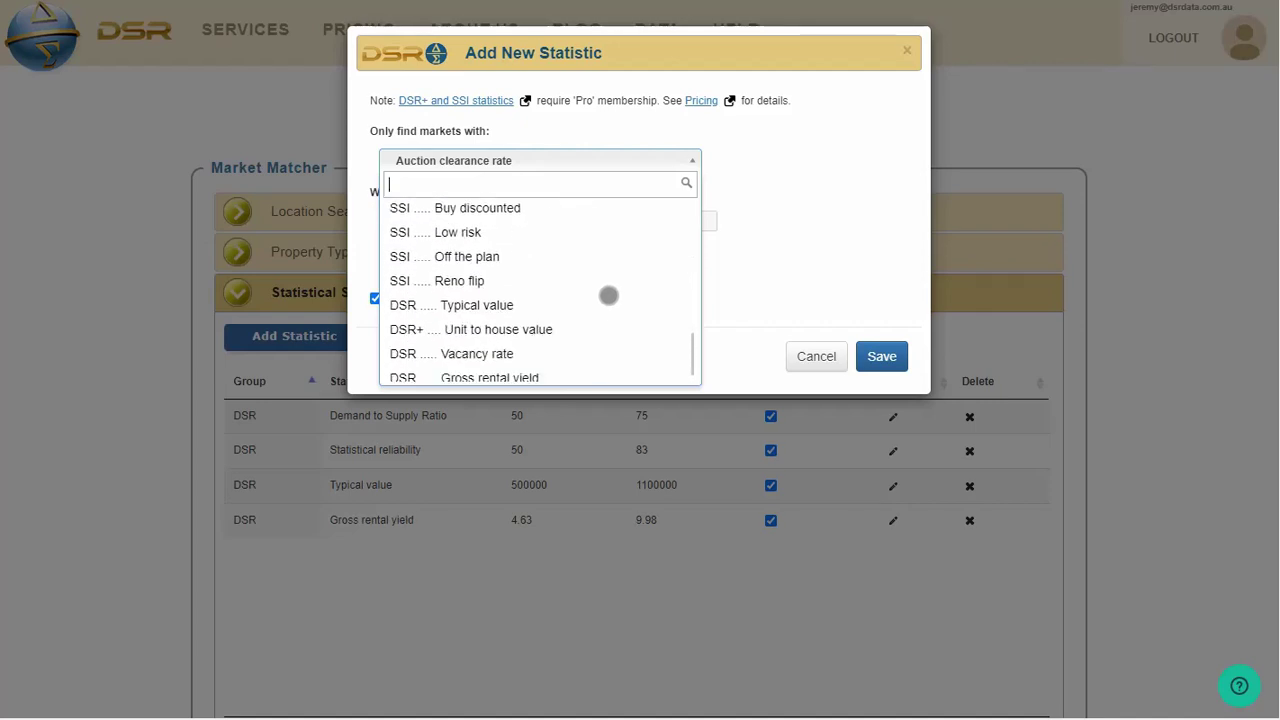
click(808, 354)
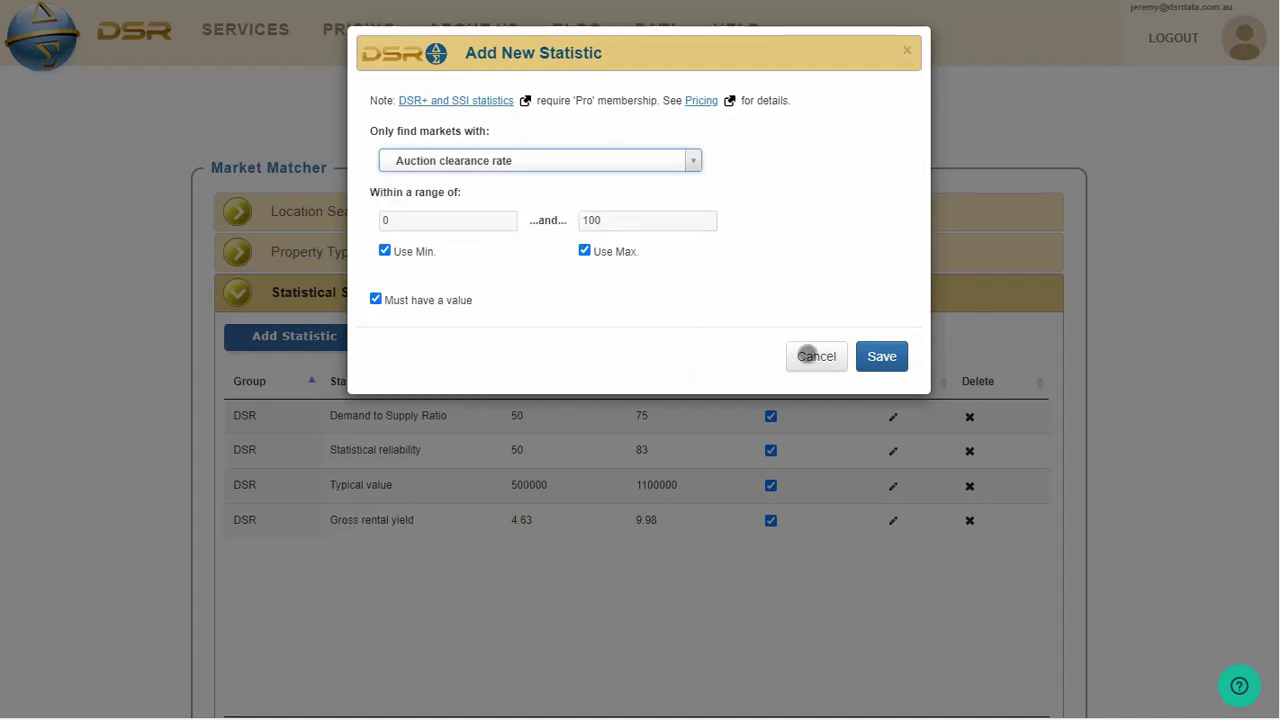
click(809, 356)
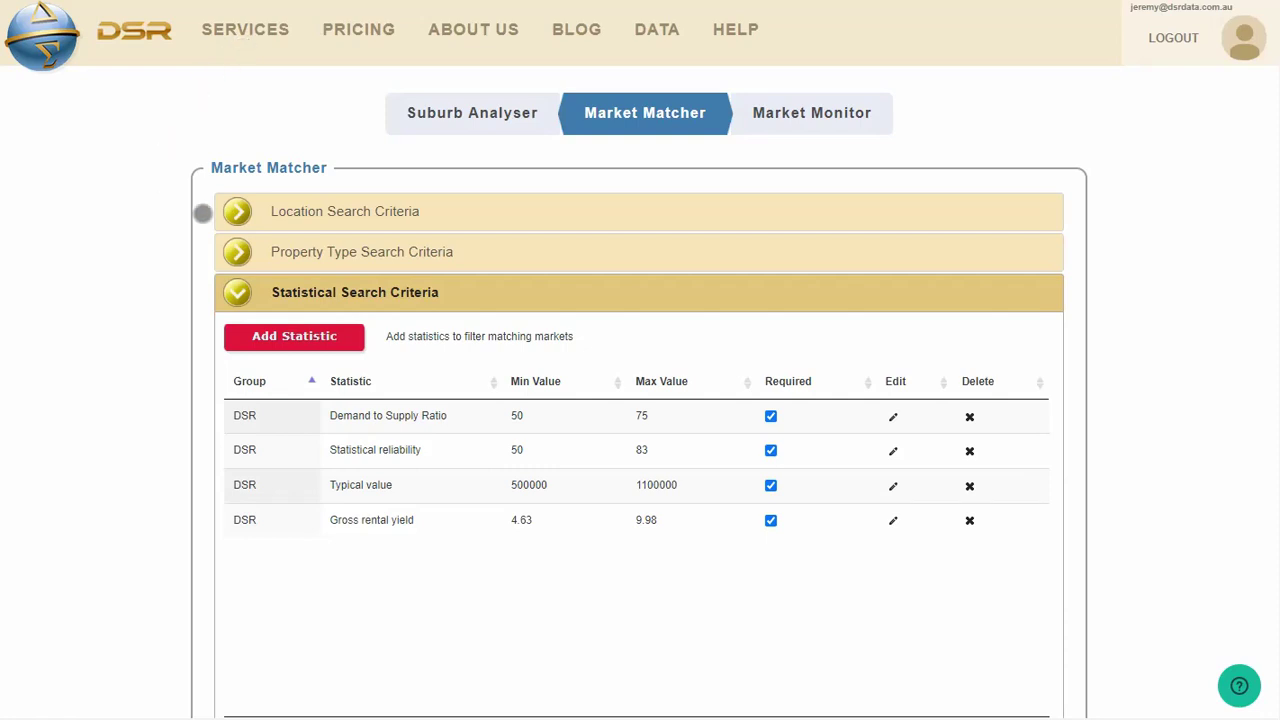
Collapse the statistical criteria, then show Demand to Supply Ratio+ with sort precedence 1.
click(445, 293)
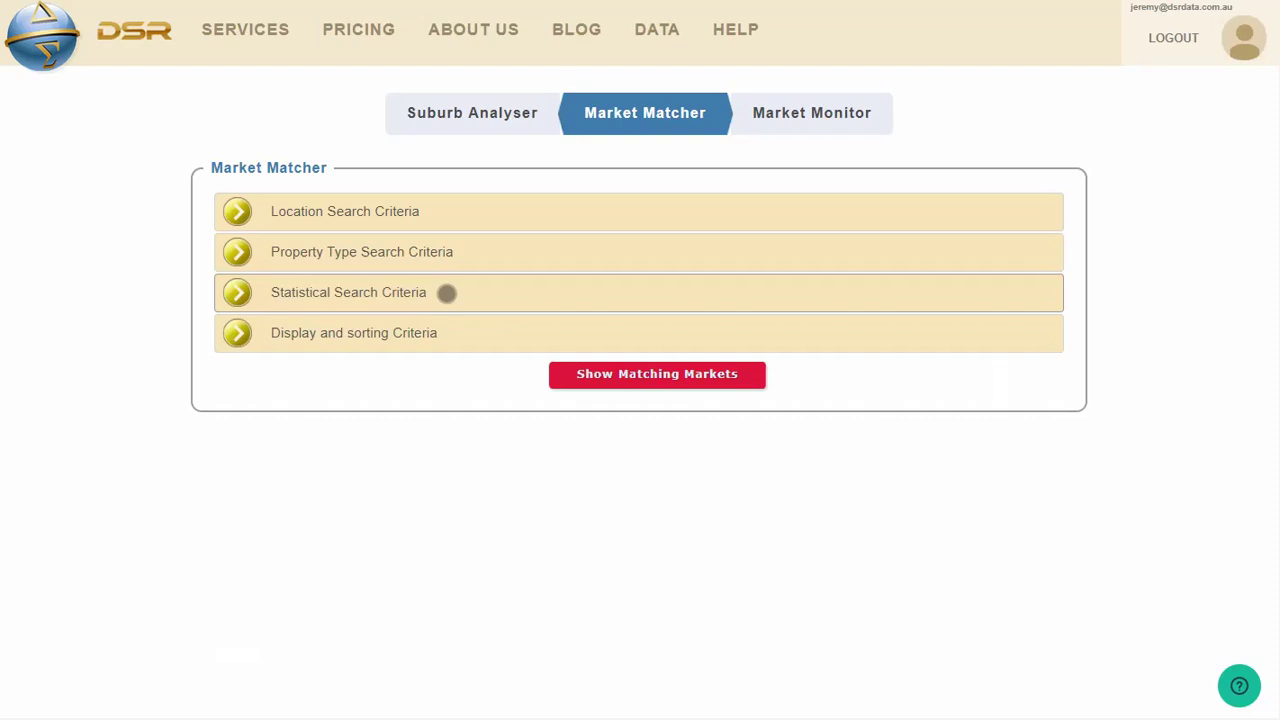
click(449, 332)
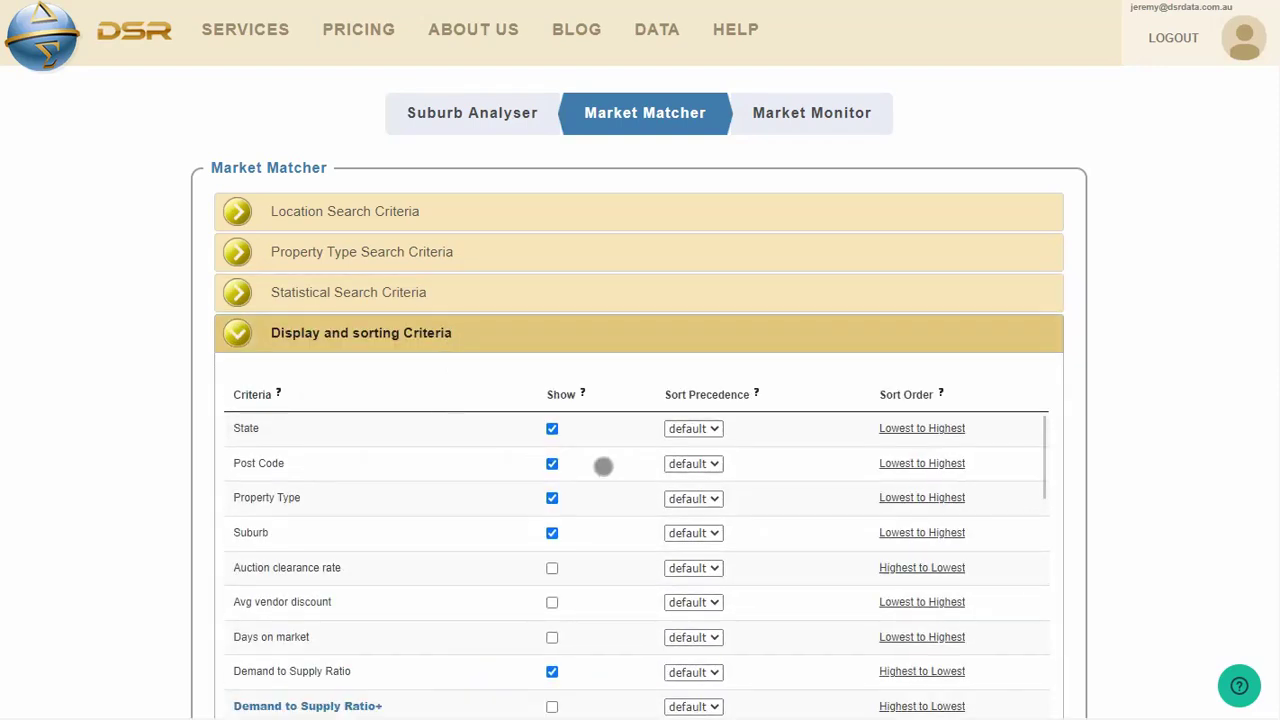
scroll(645, 470, down, 2)
scroll(626, 520, down, 4)
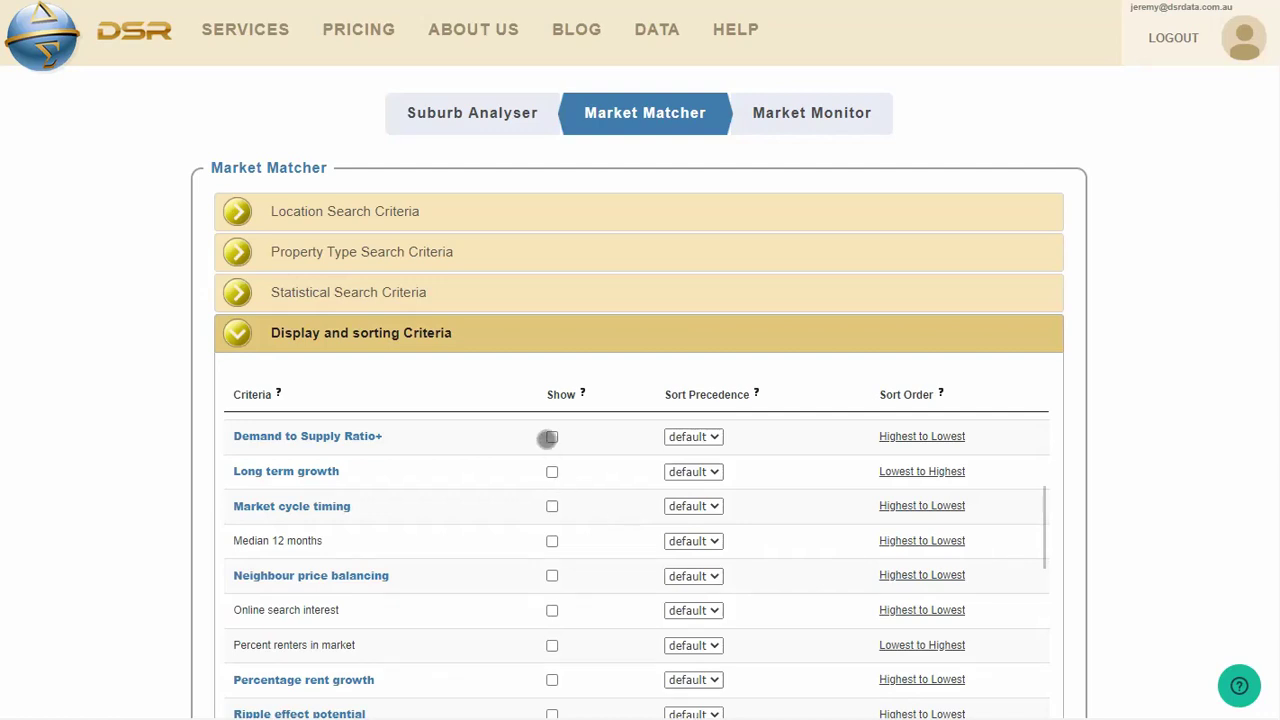
click(552, 437)
click(703, 438)
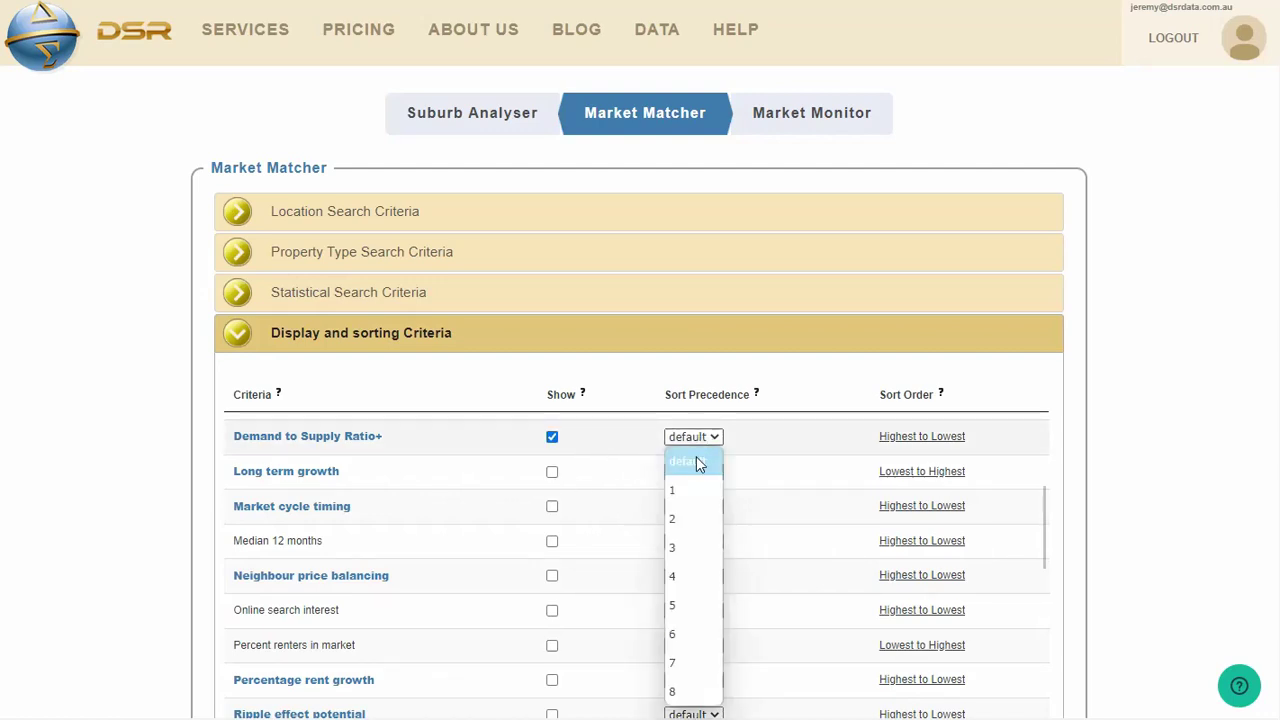
click(690, 492)
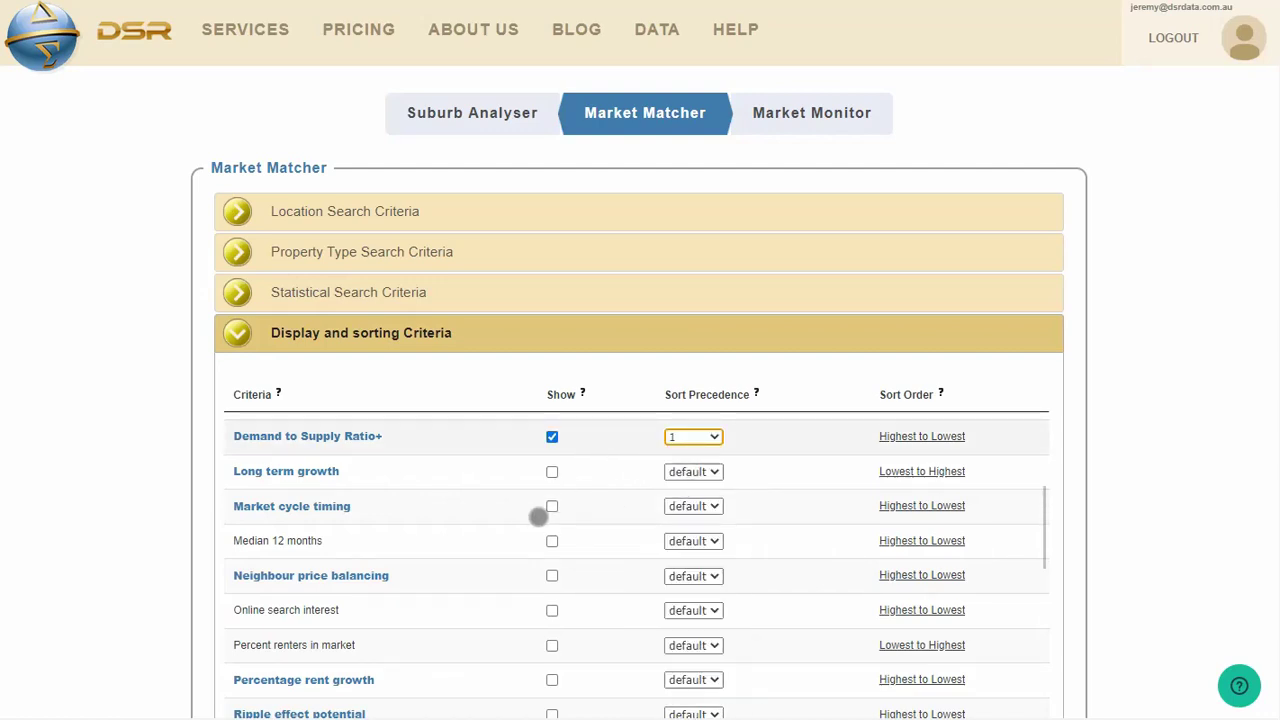
Give High cash flow sort precedence 2 and collapse Display and sorting Criteria.
scroll(512, 524, down, 10)
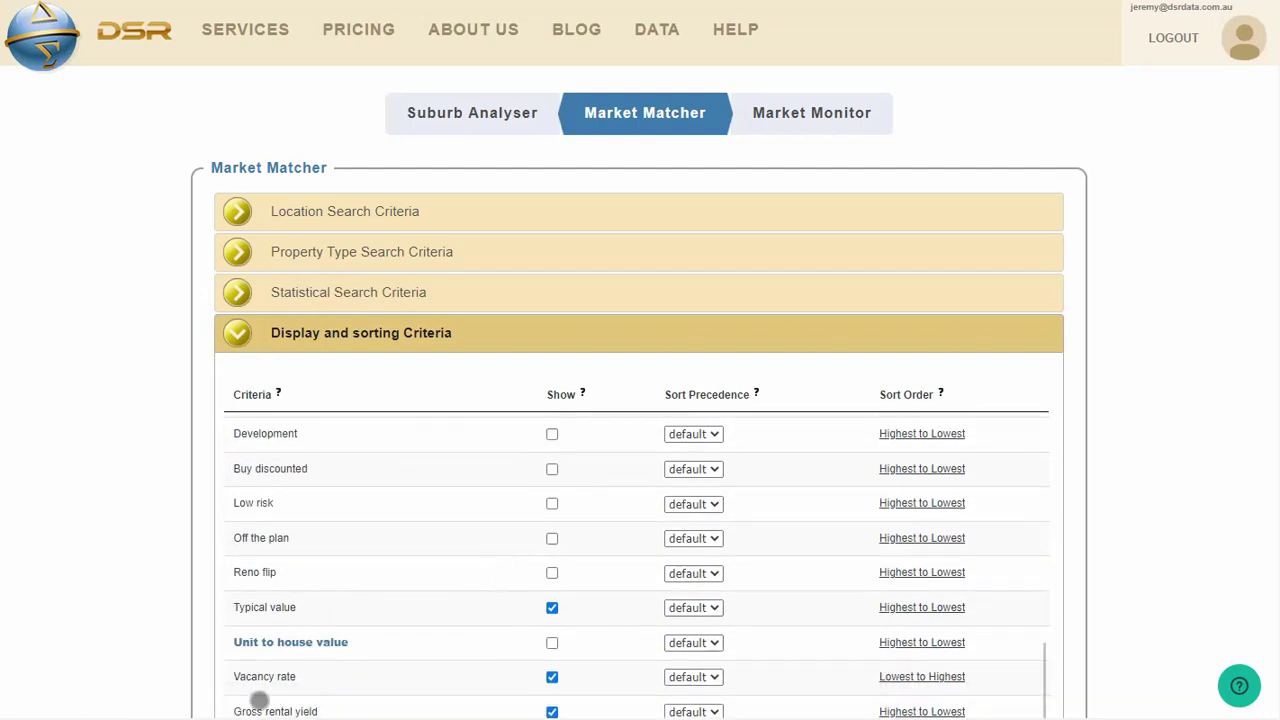
scroll(328, 492, up, 2)
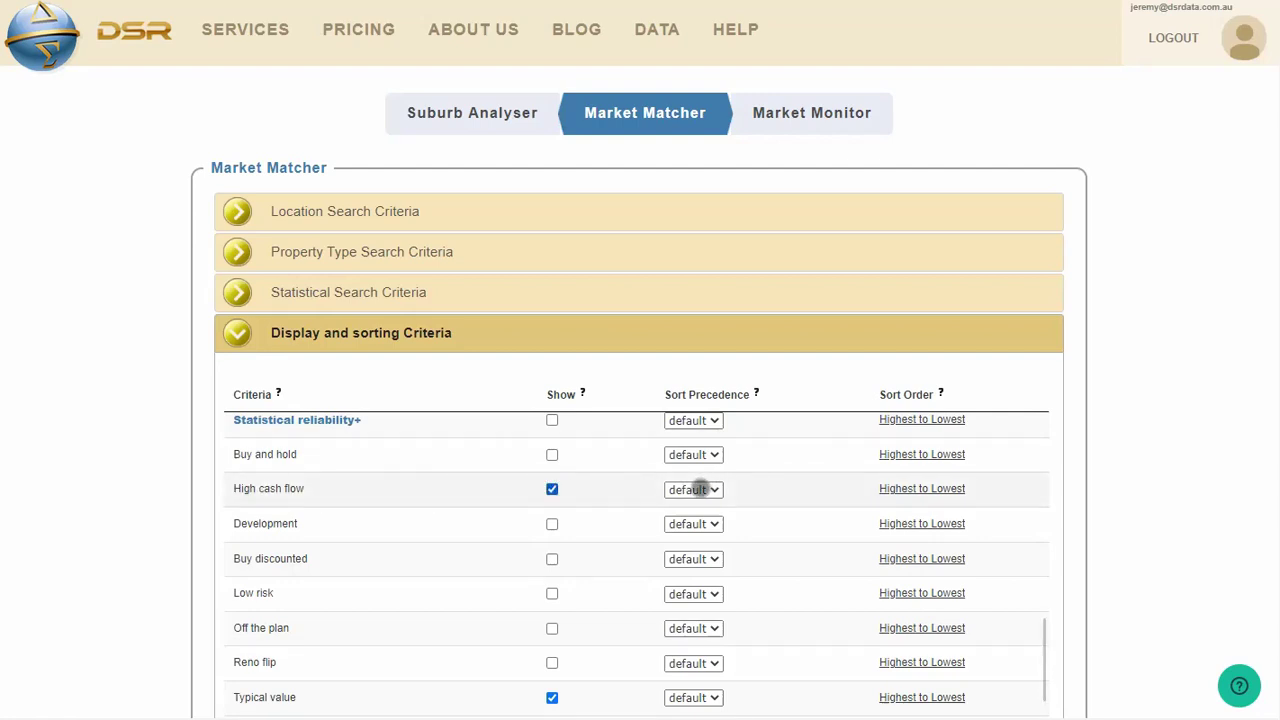
click(698, 489)
click(692, 572)
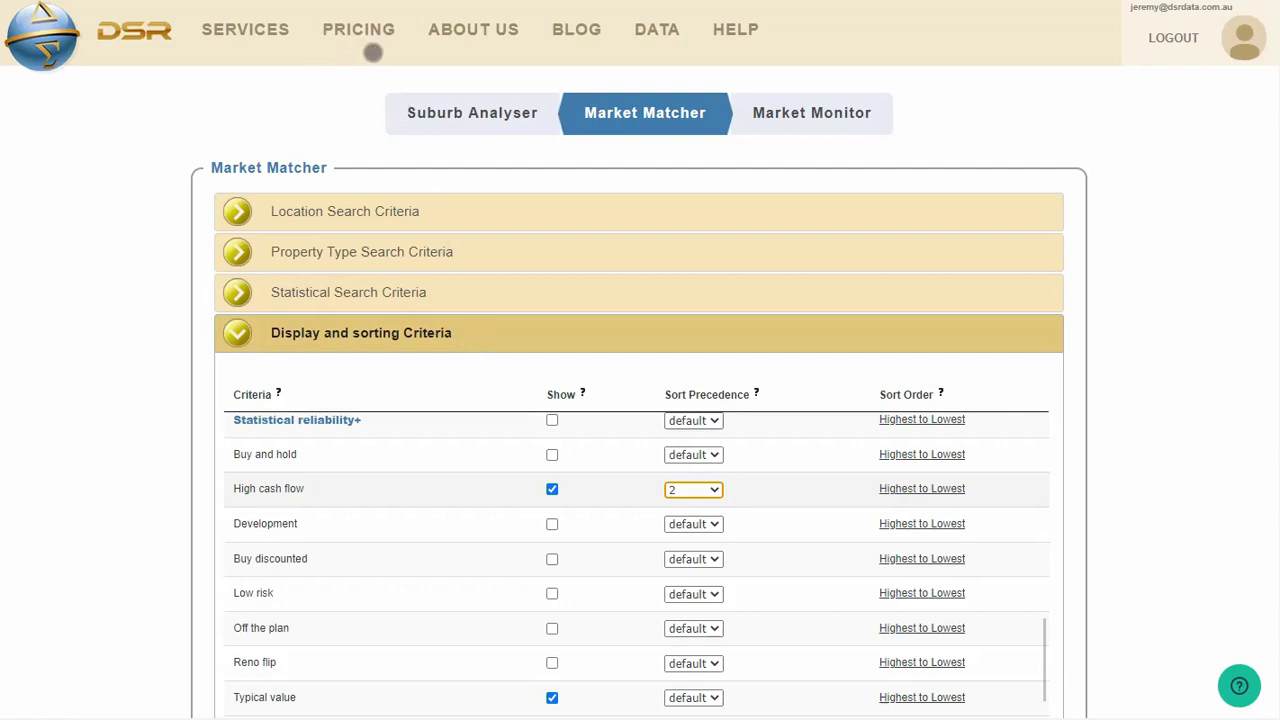
click(509, 332)
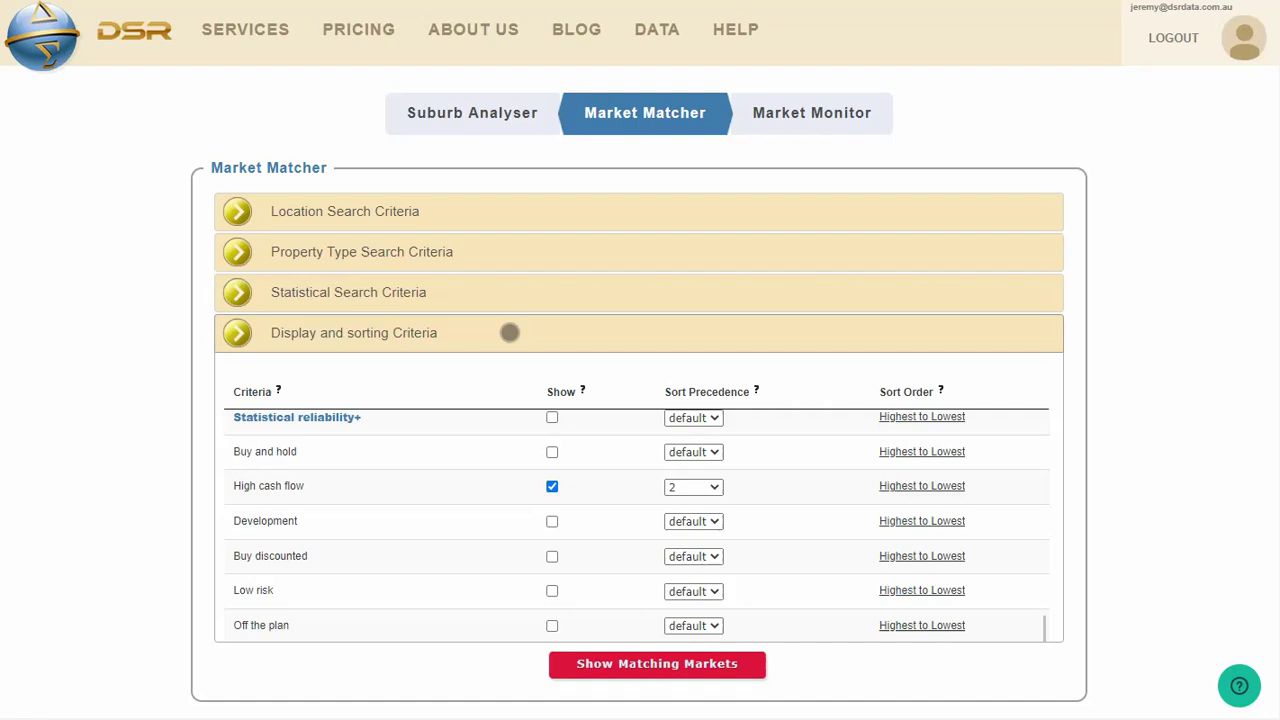
click(601, 383)
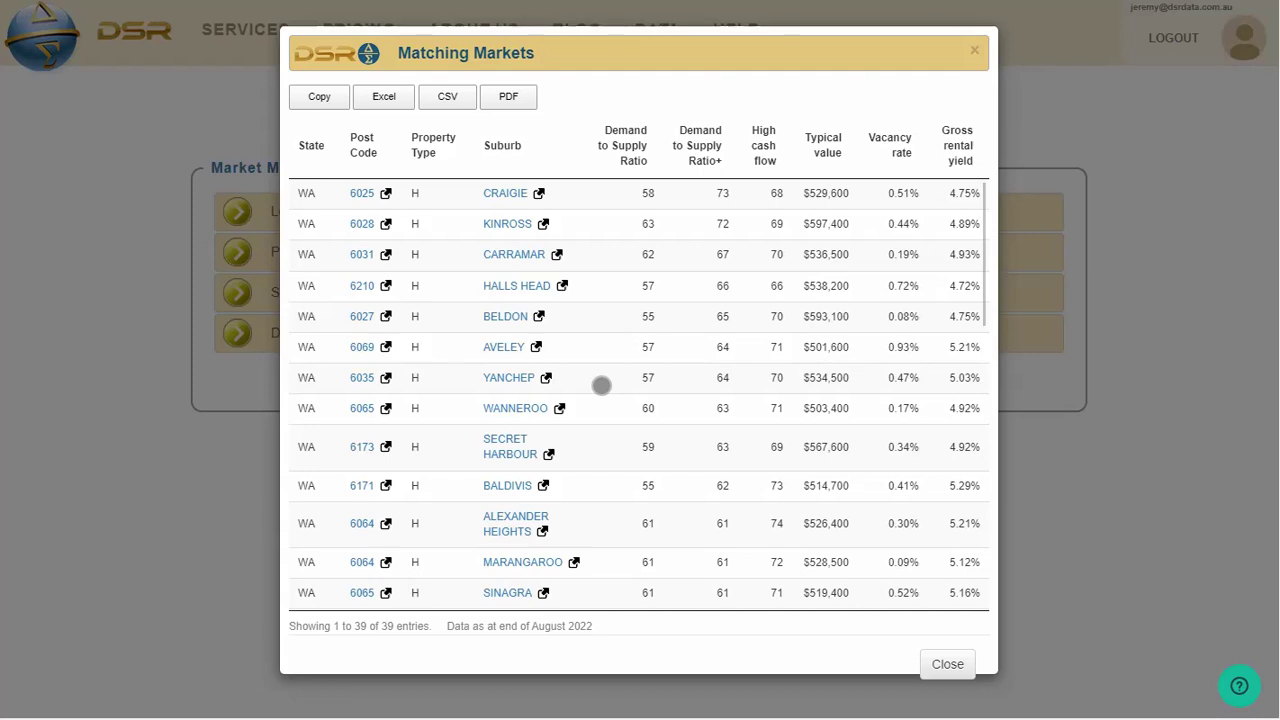
click(947, 664)
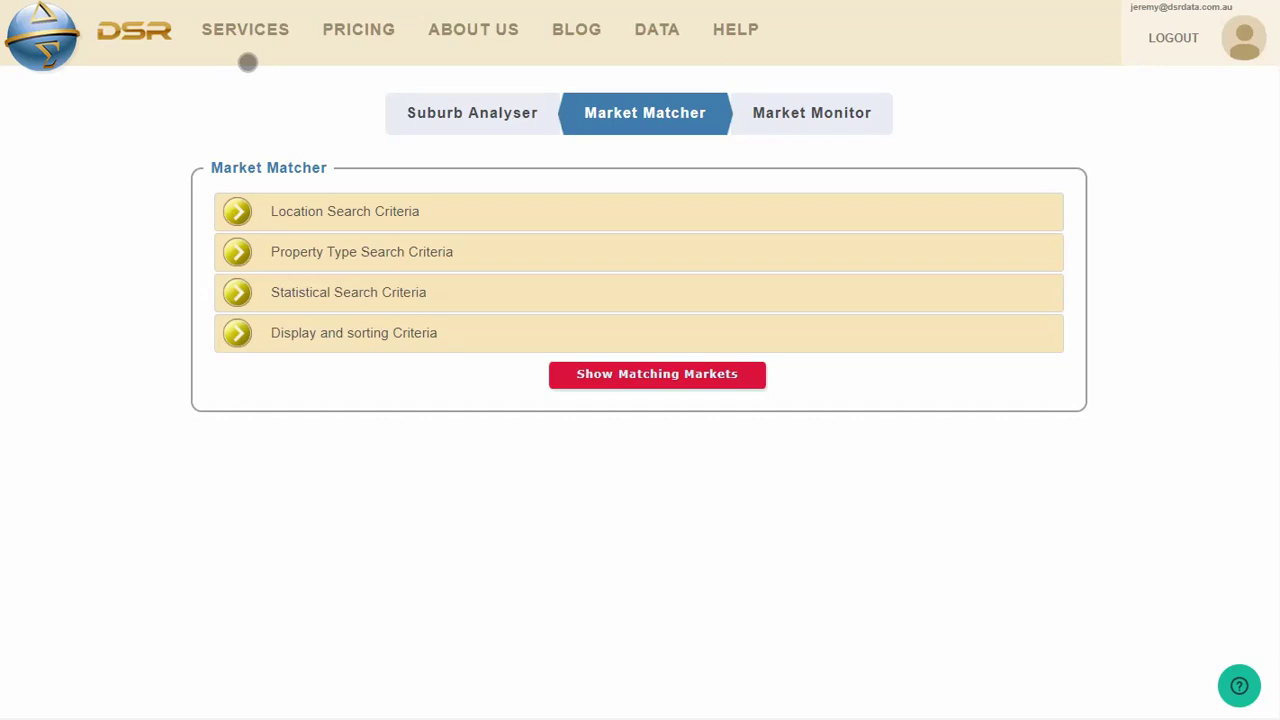
In the Suburb Analyser, search 'reservoir' and select RESERVOIR VIC 3073 Houses.
click(473, 128)
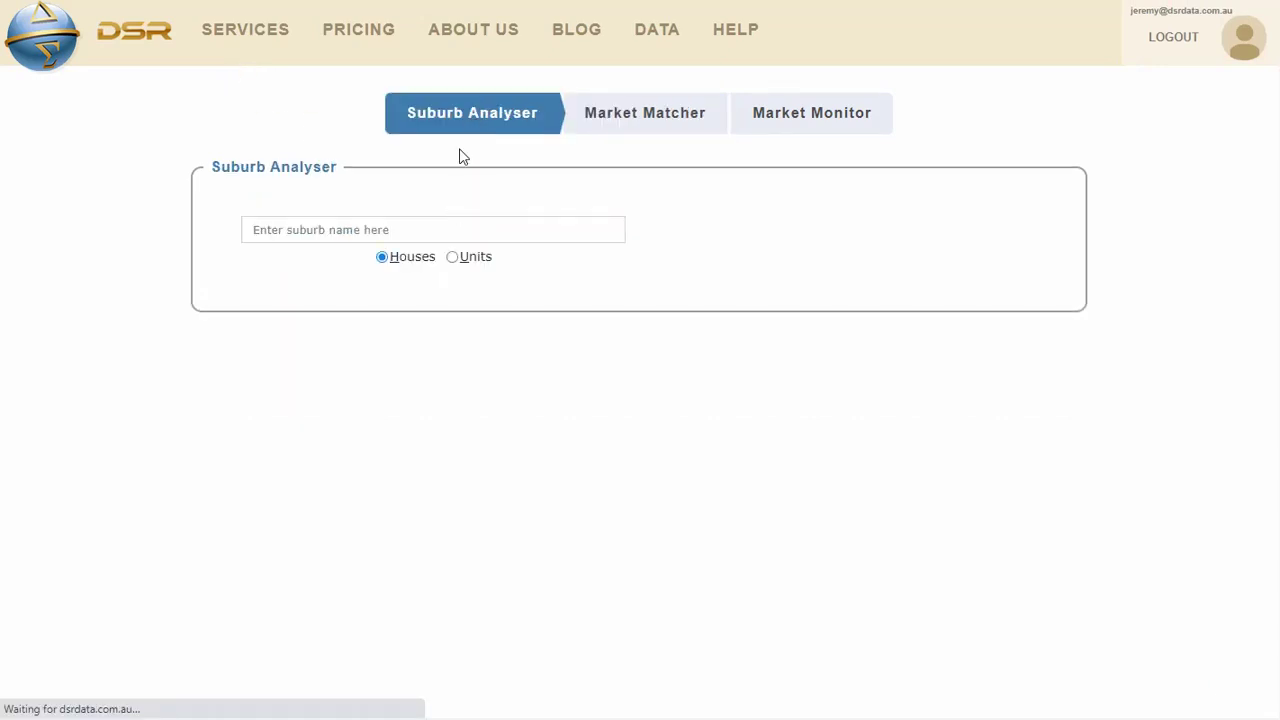
click(391, 228)
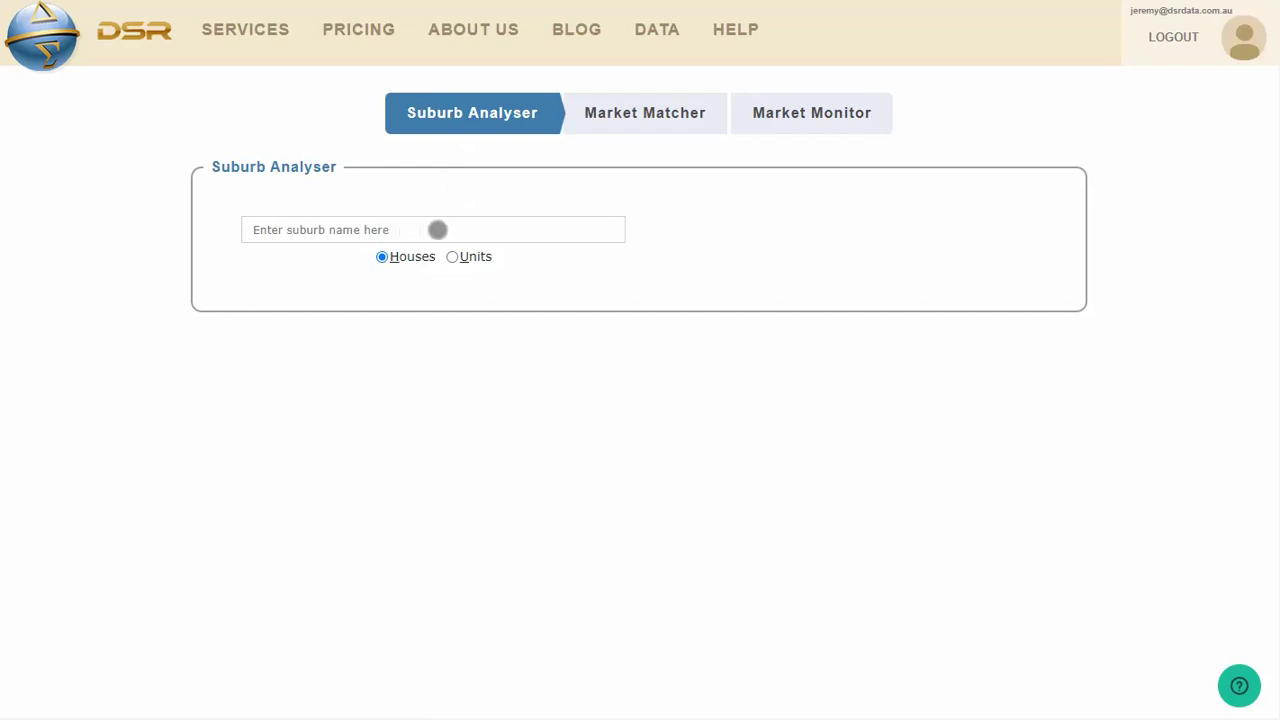
click(438, 230)
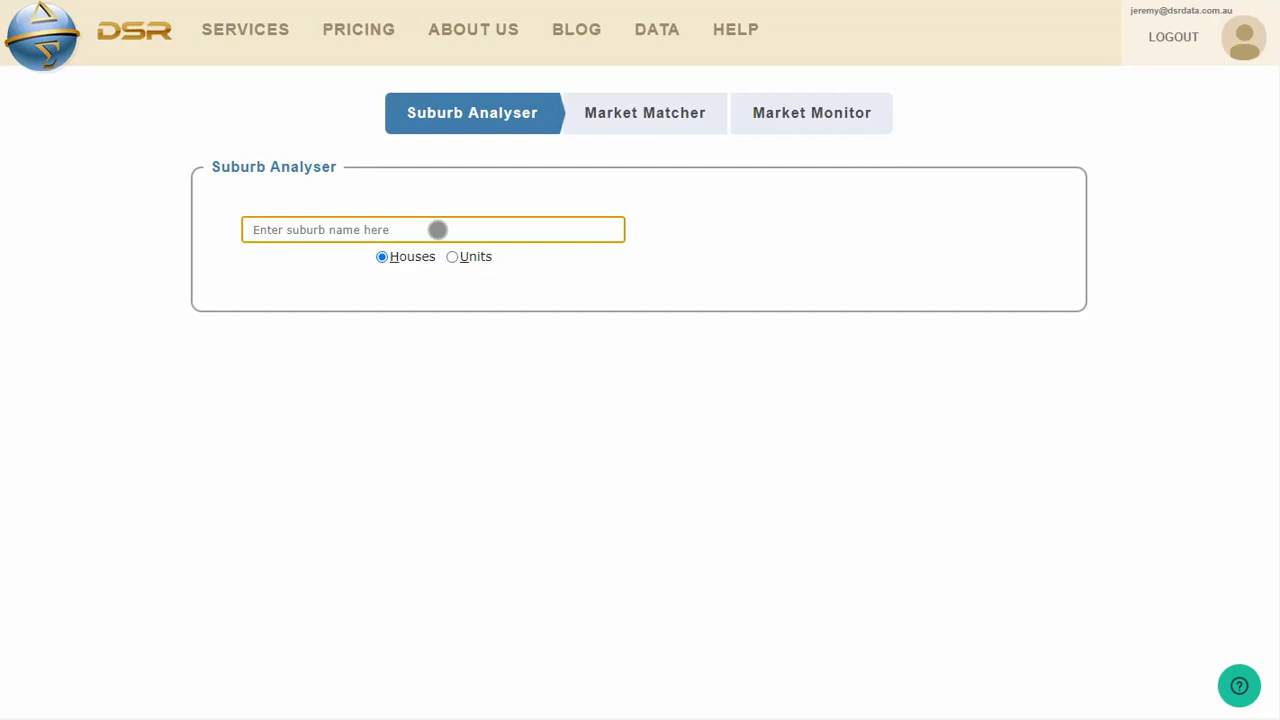
text(reservoir)
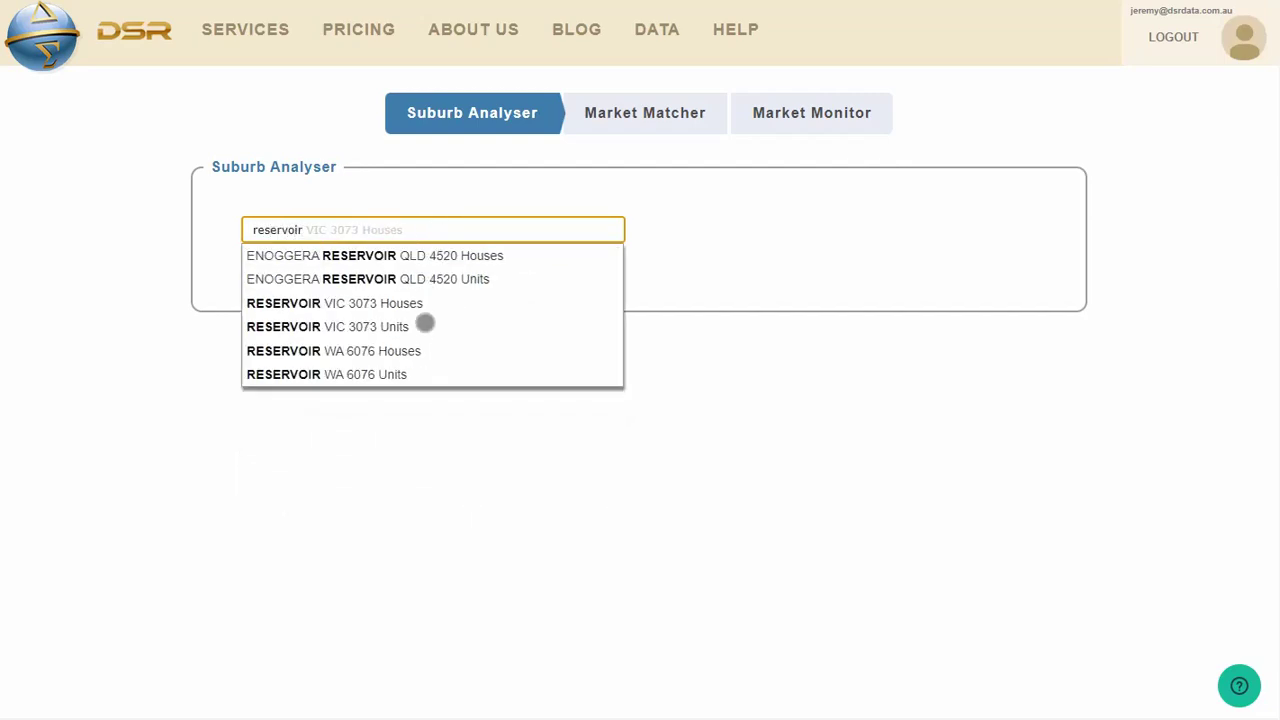
click(425, 303)
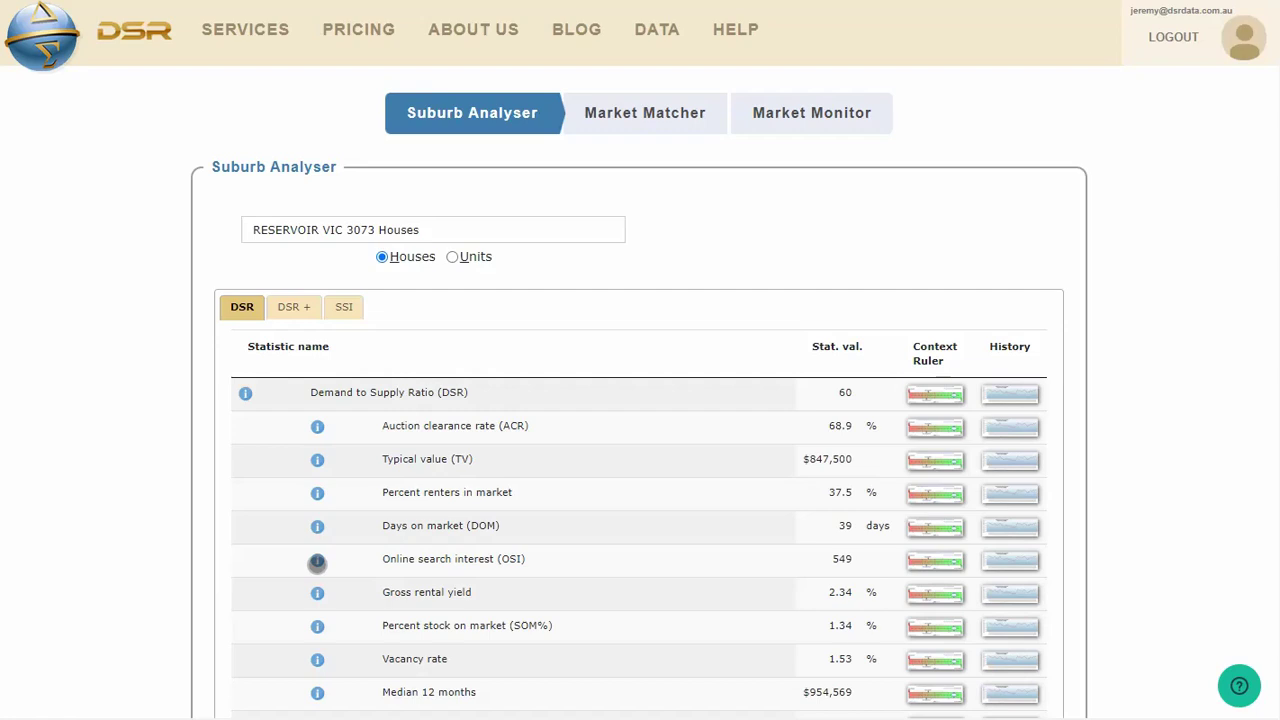
click(317, 560)
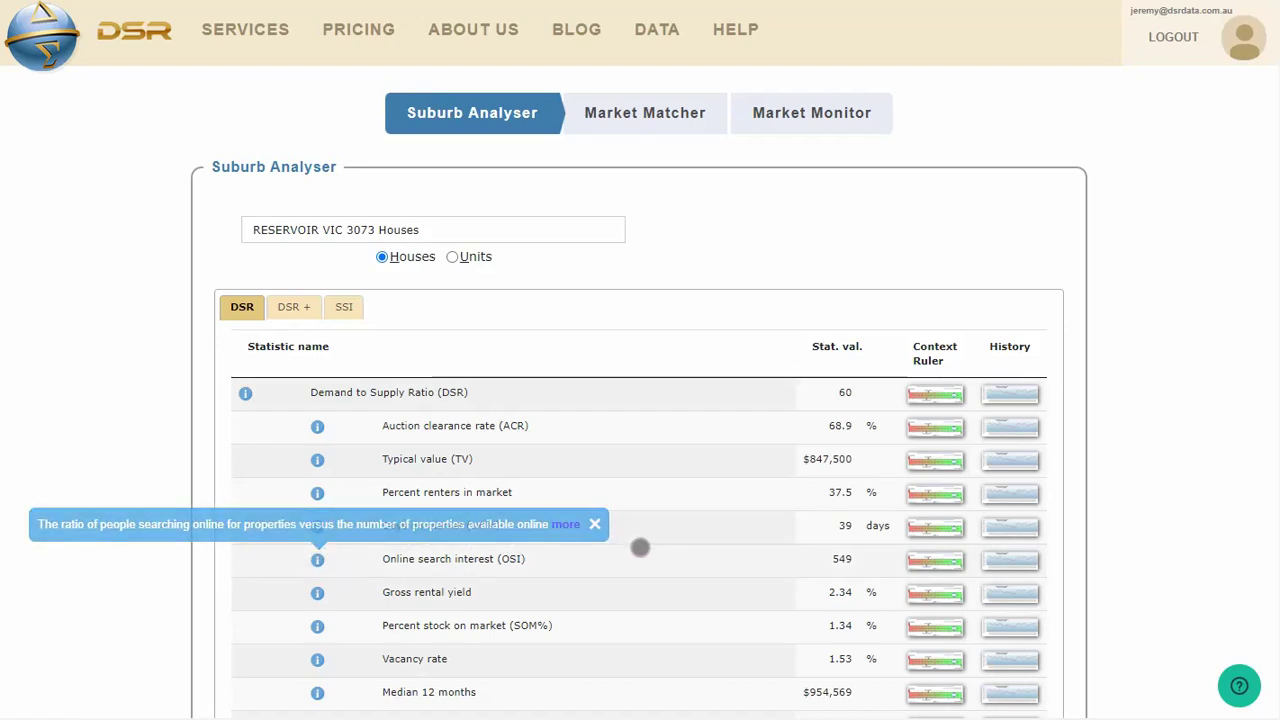
click(639, 547)
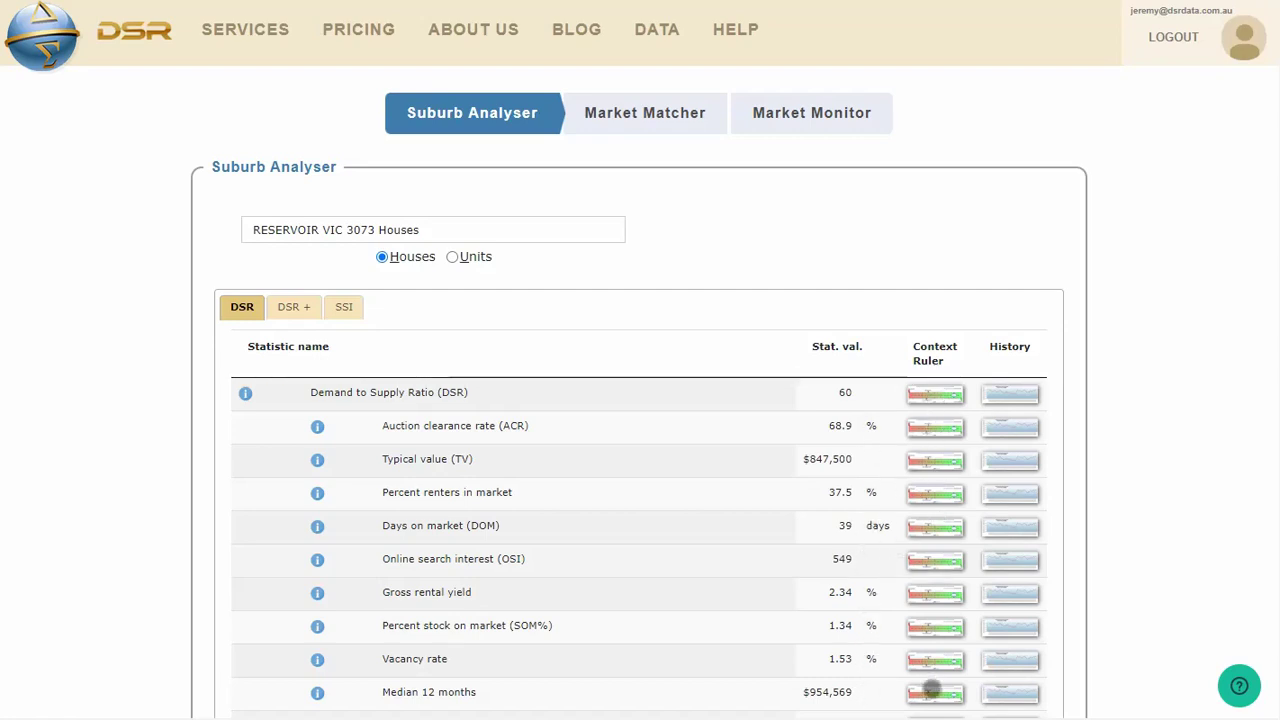
click(942, 397)
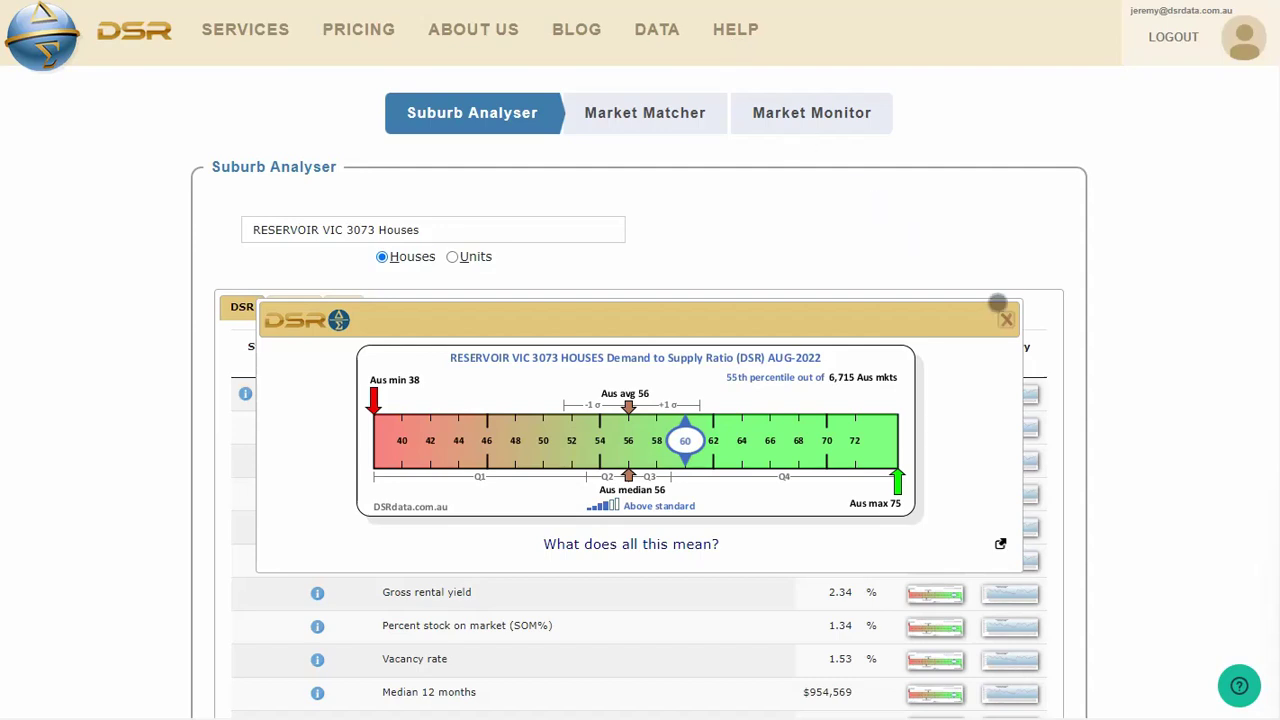
click(1005, 318)
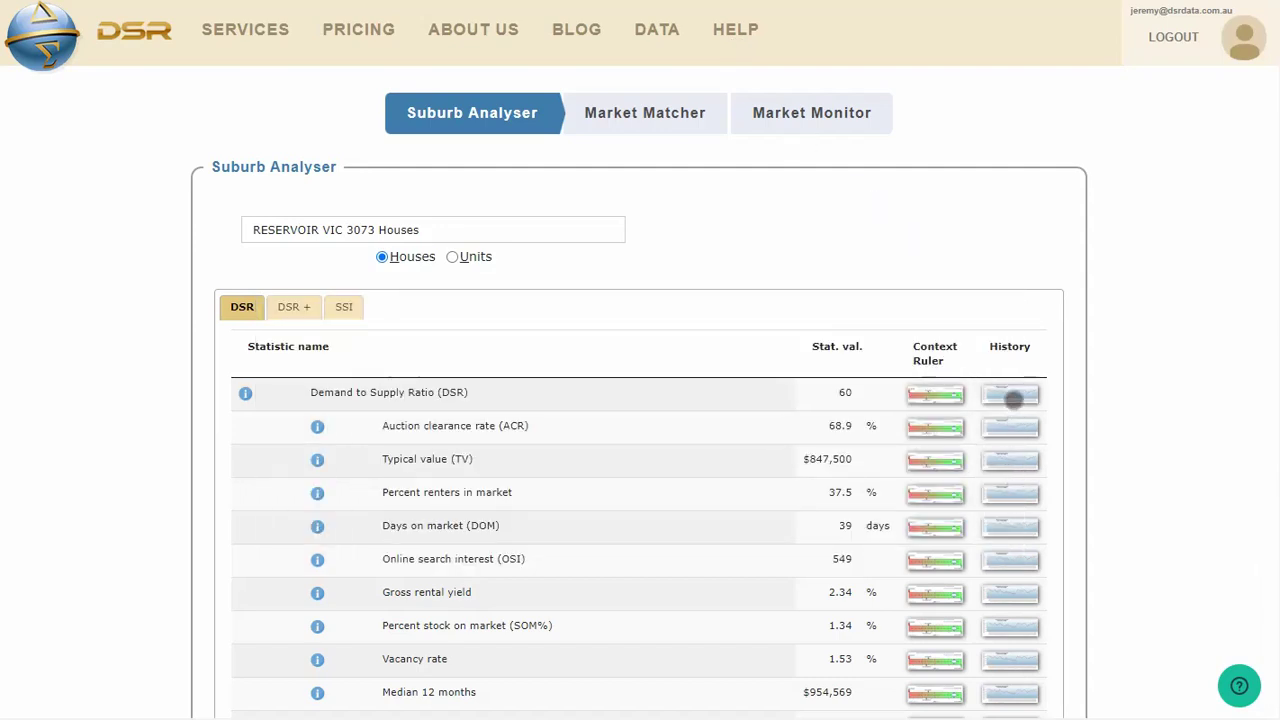
click(1013, 397)
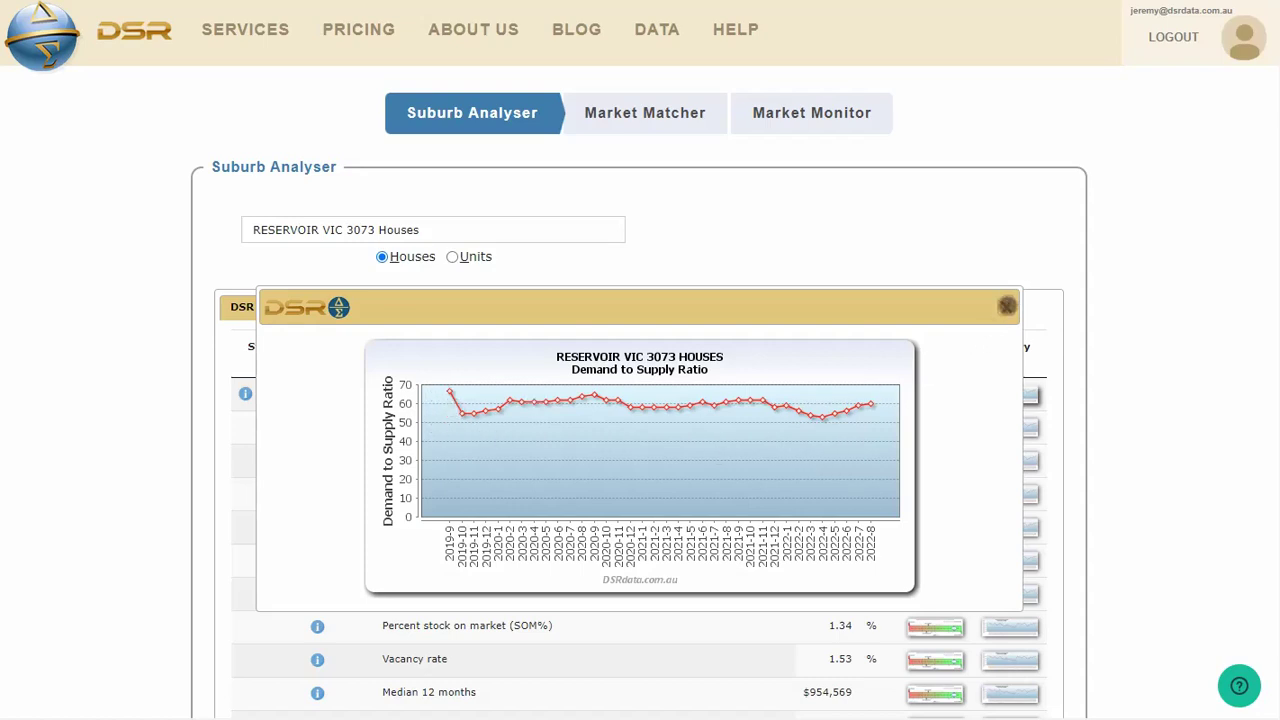
click(1007, 306)
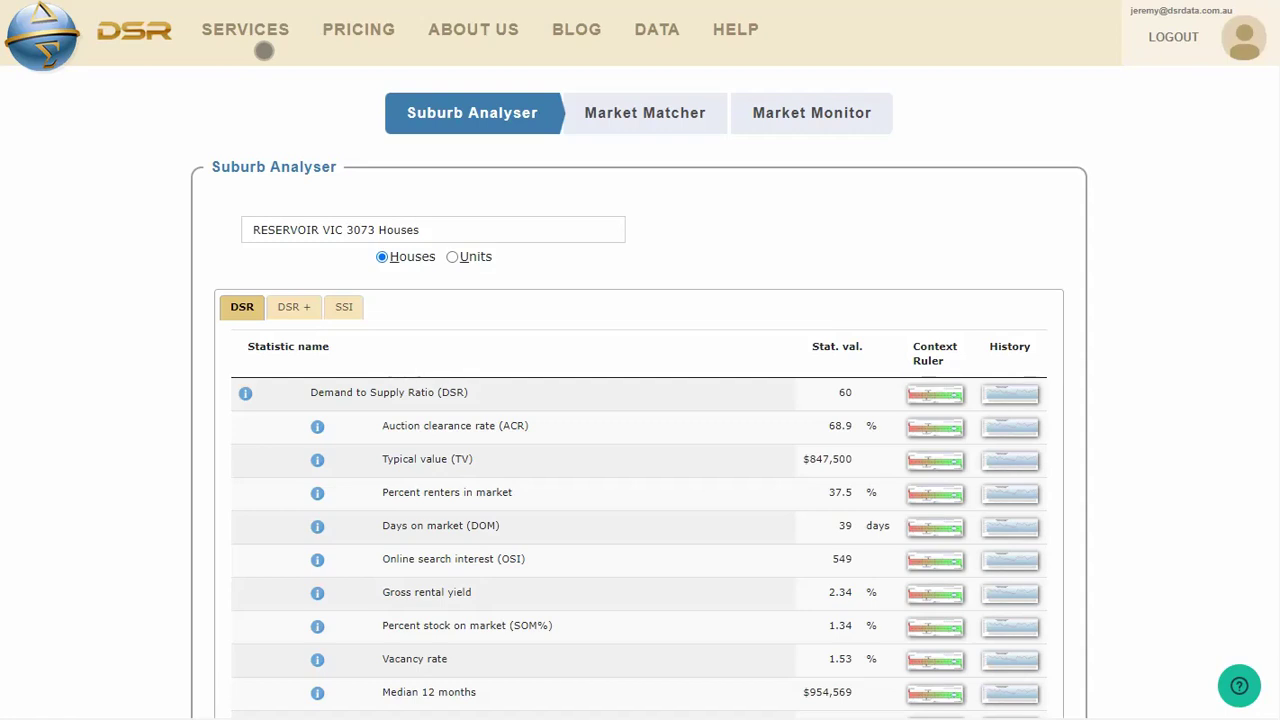
Switch to the DSR+ tab and scroll through Reservoir's rows, including Demand to Supply Ratio+ 63.
click(293, 309)
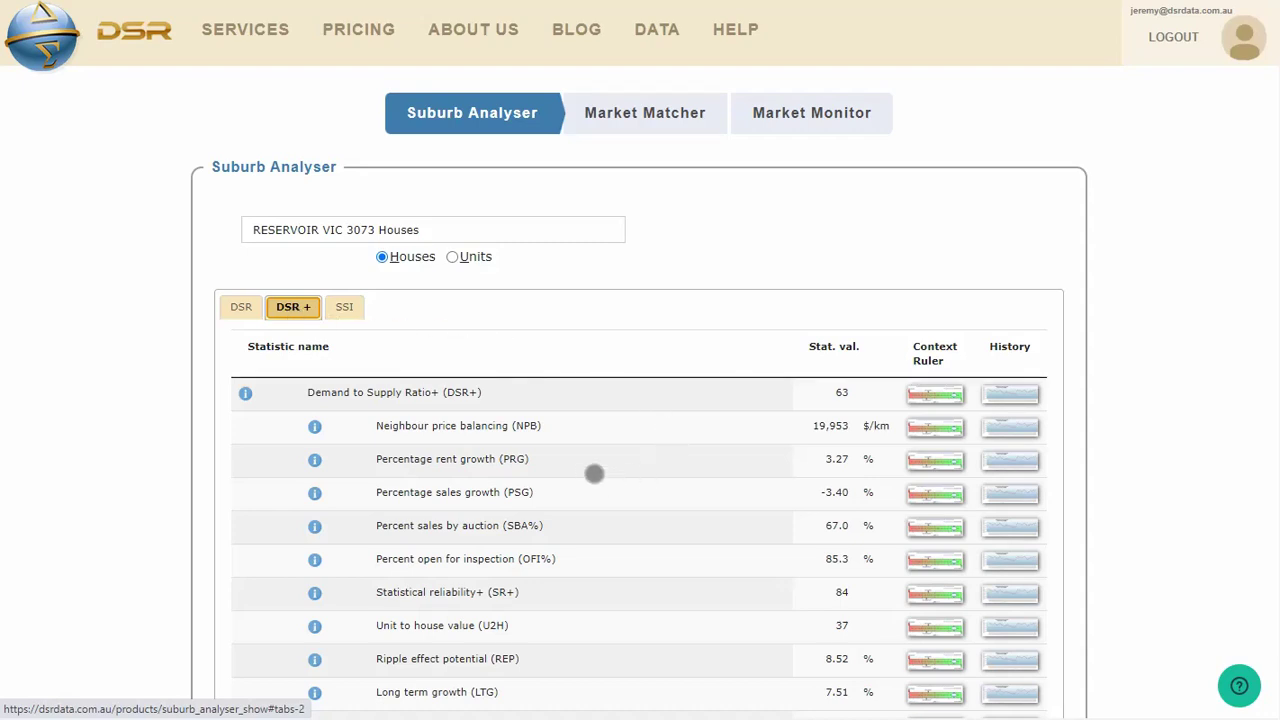
scroll(594, 468, down, 1)
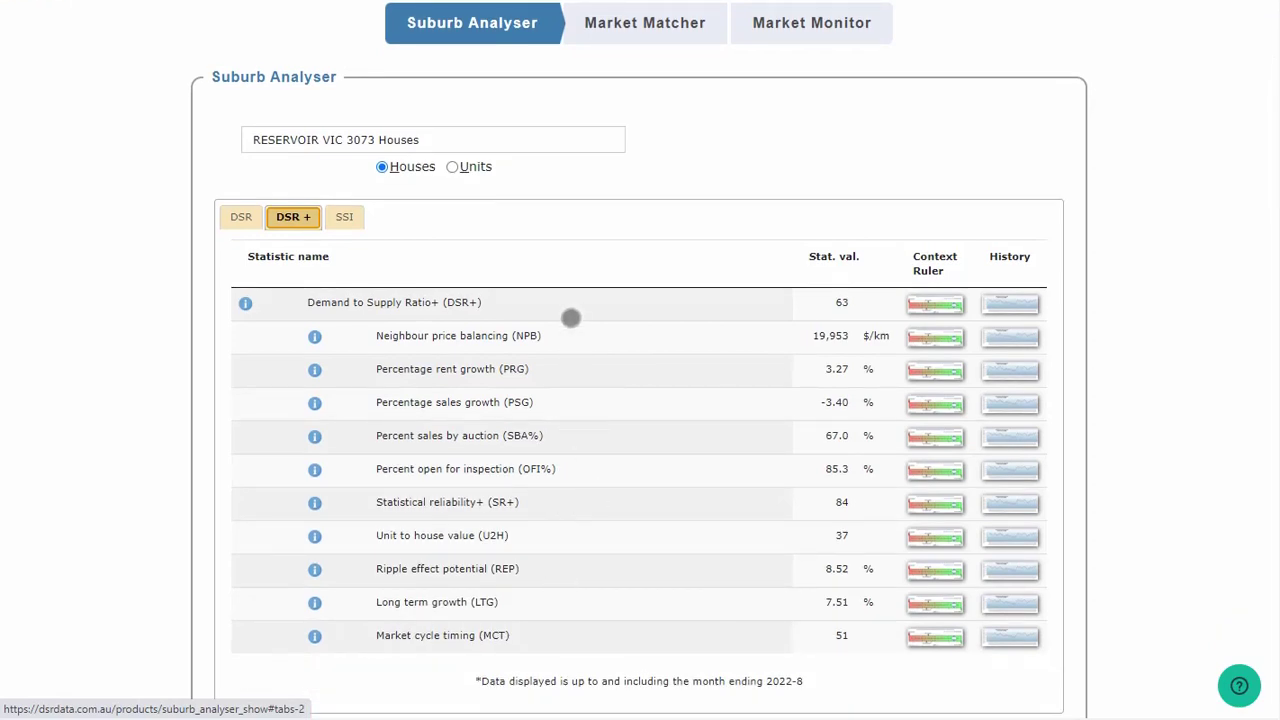
scroll(663, 331, up, 1)
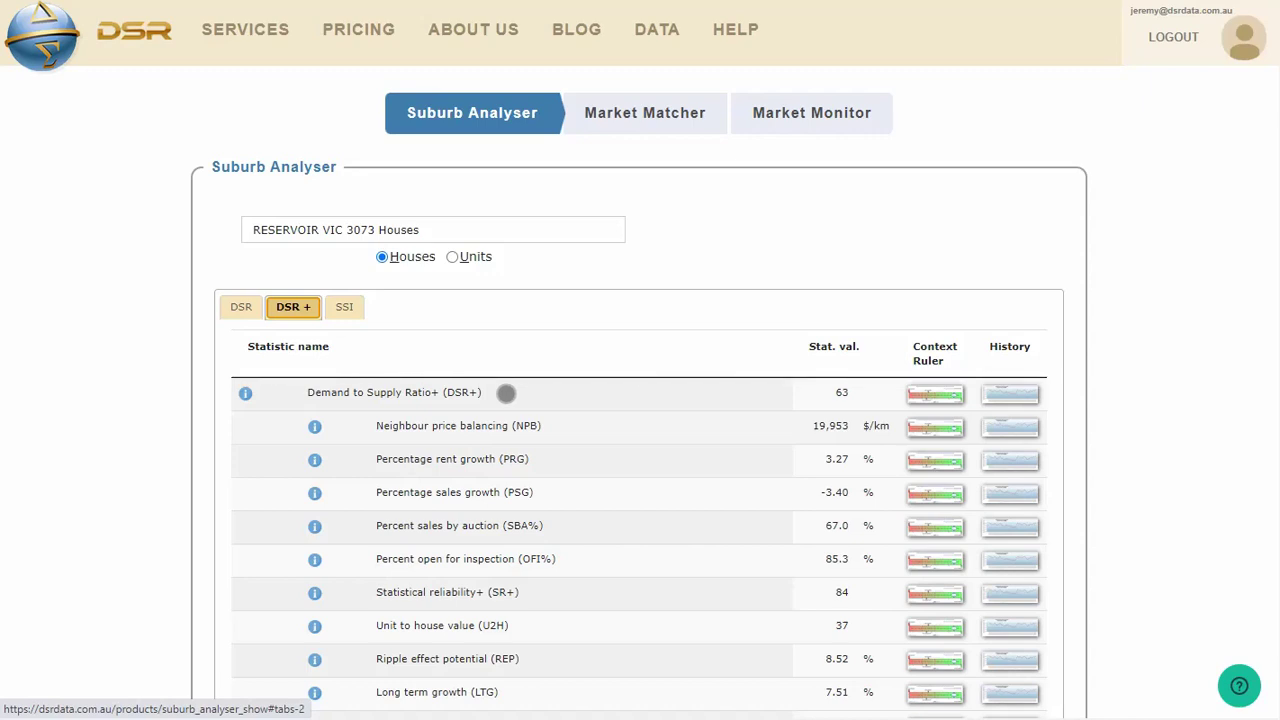
Switch to the SSI tab to see scores like Reno flip 65 and High cash flow 35.
click(343, 307)
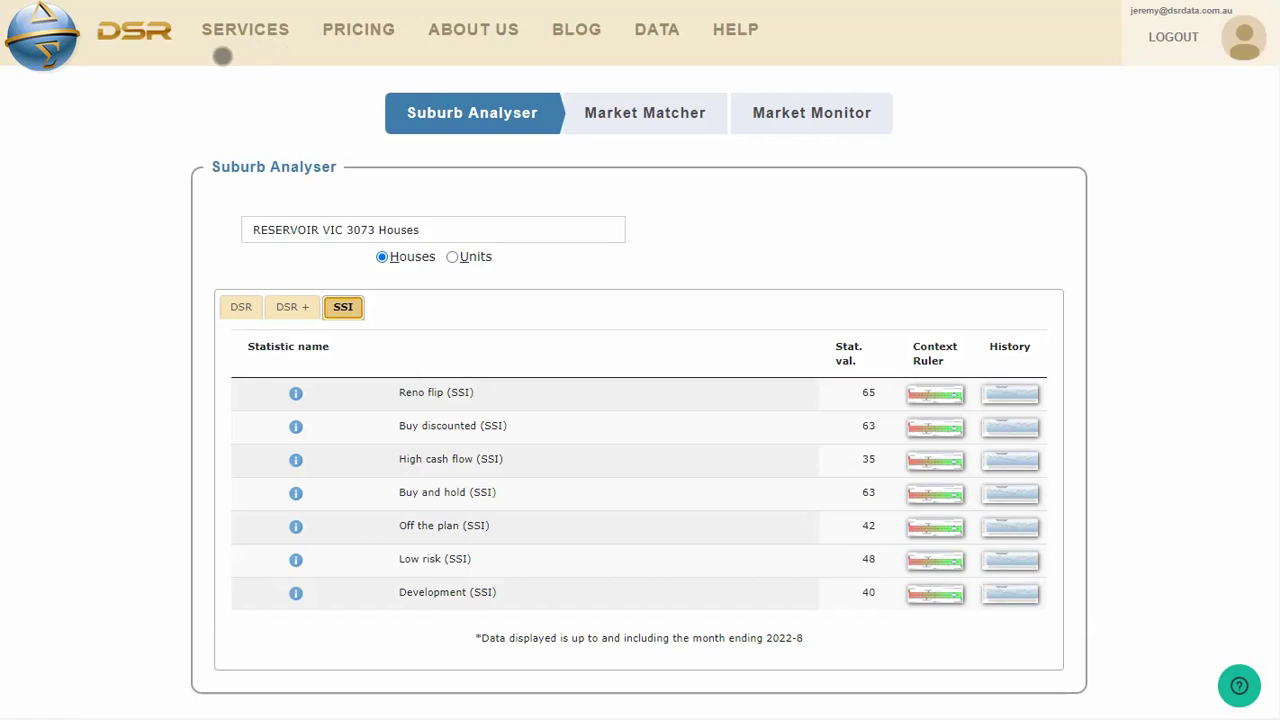
Go to Market Monitor and enter 'kew' in the suburb field, dismissing the suggestions.
click(800, 116)
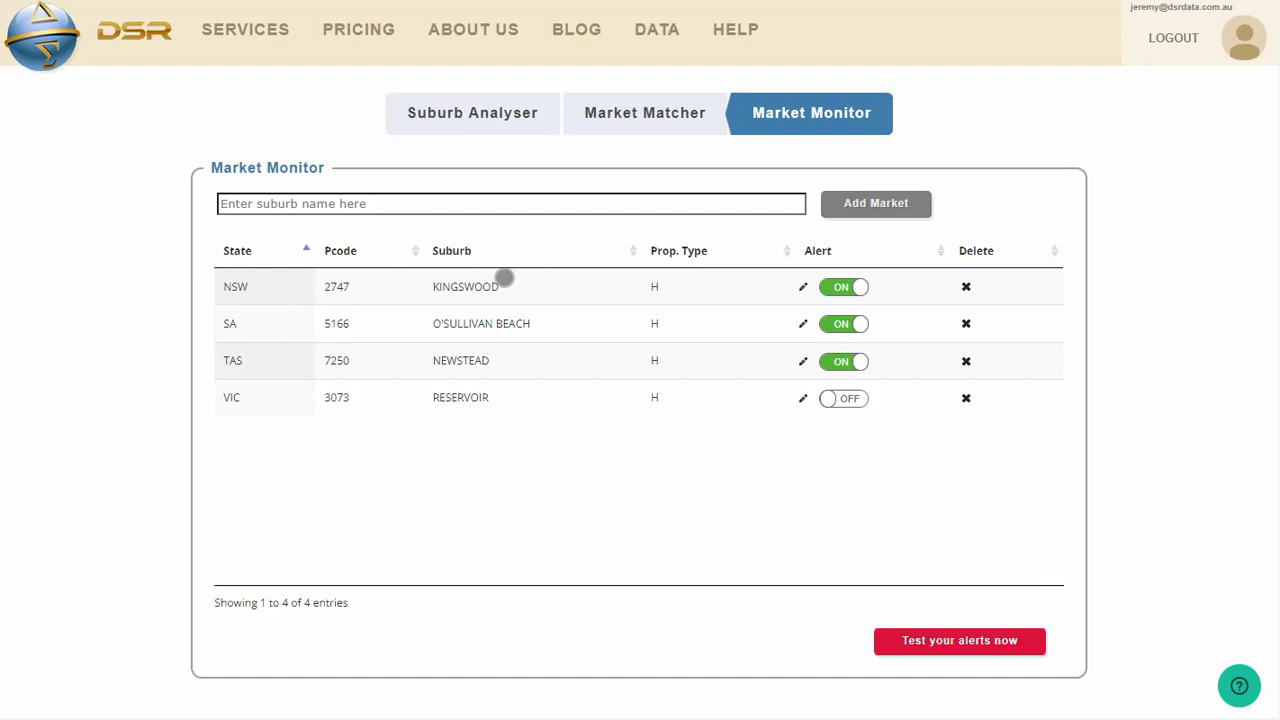
click(430, 203)
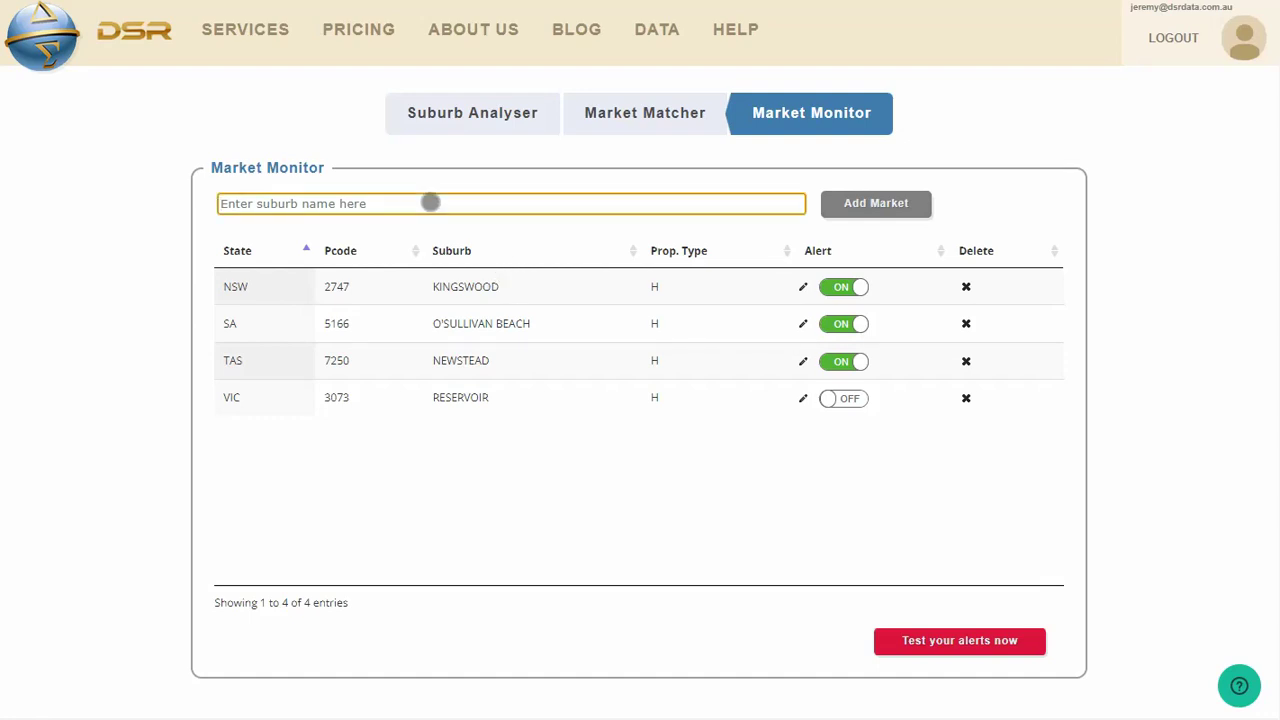
text(kew)
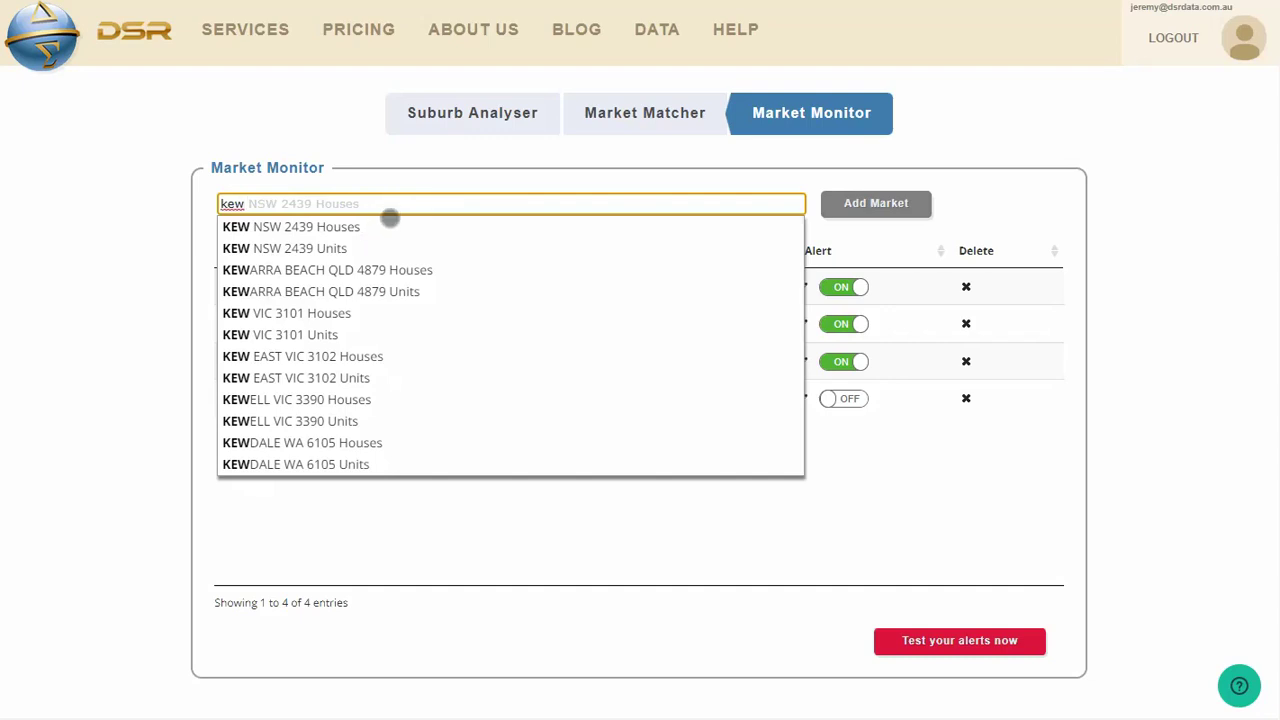
click(575, 515)
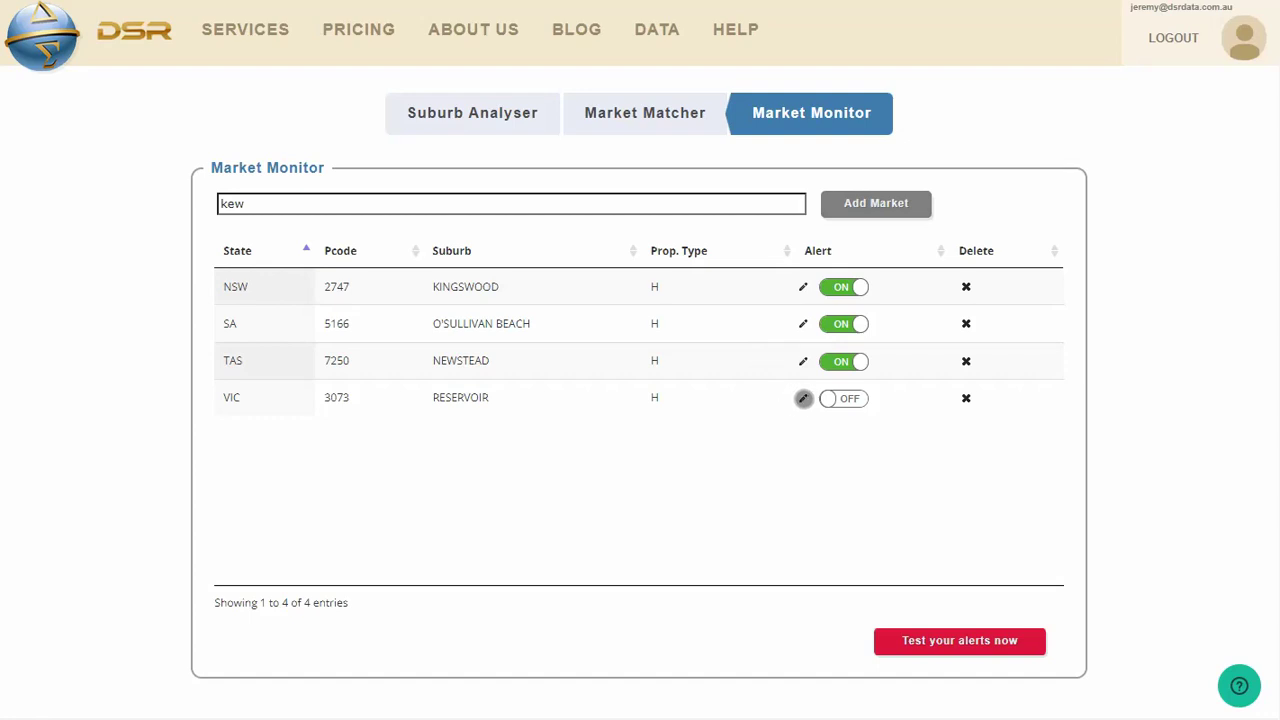
click(803, 398)
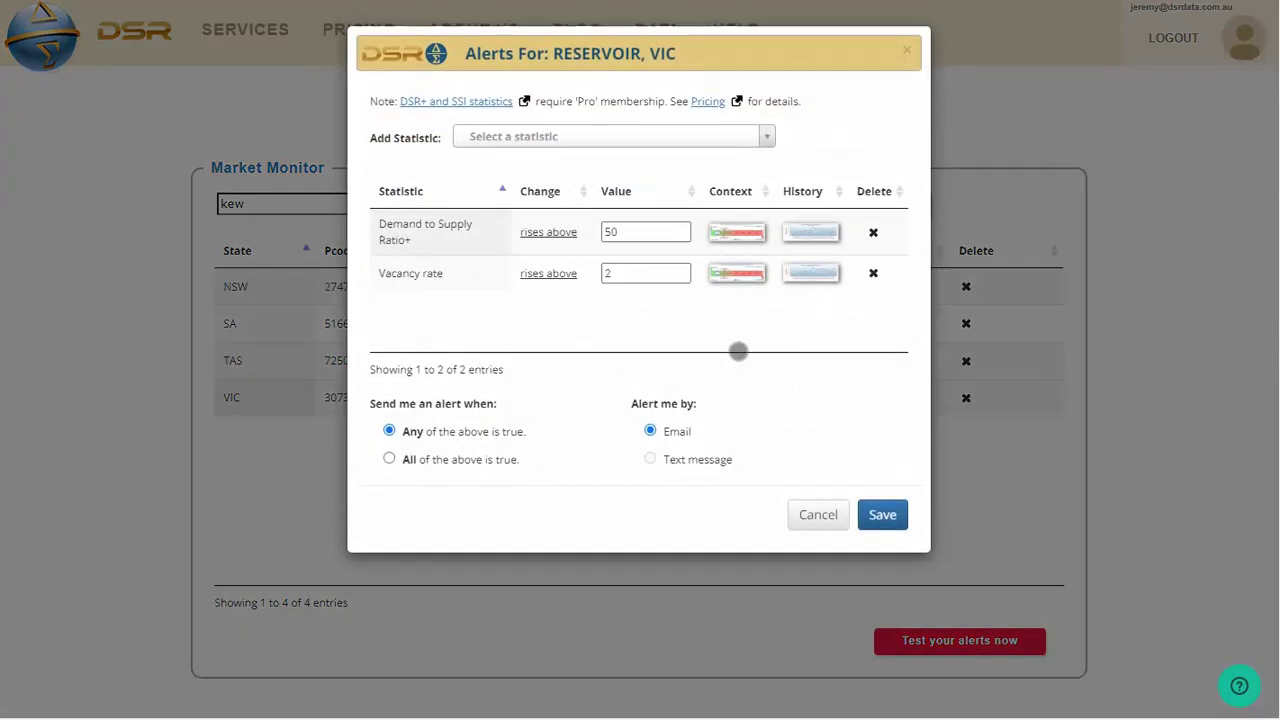
click(724, 138)
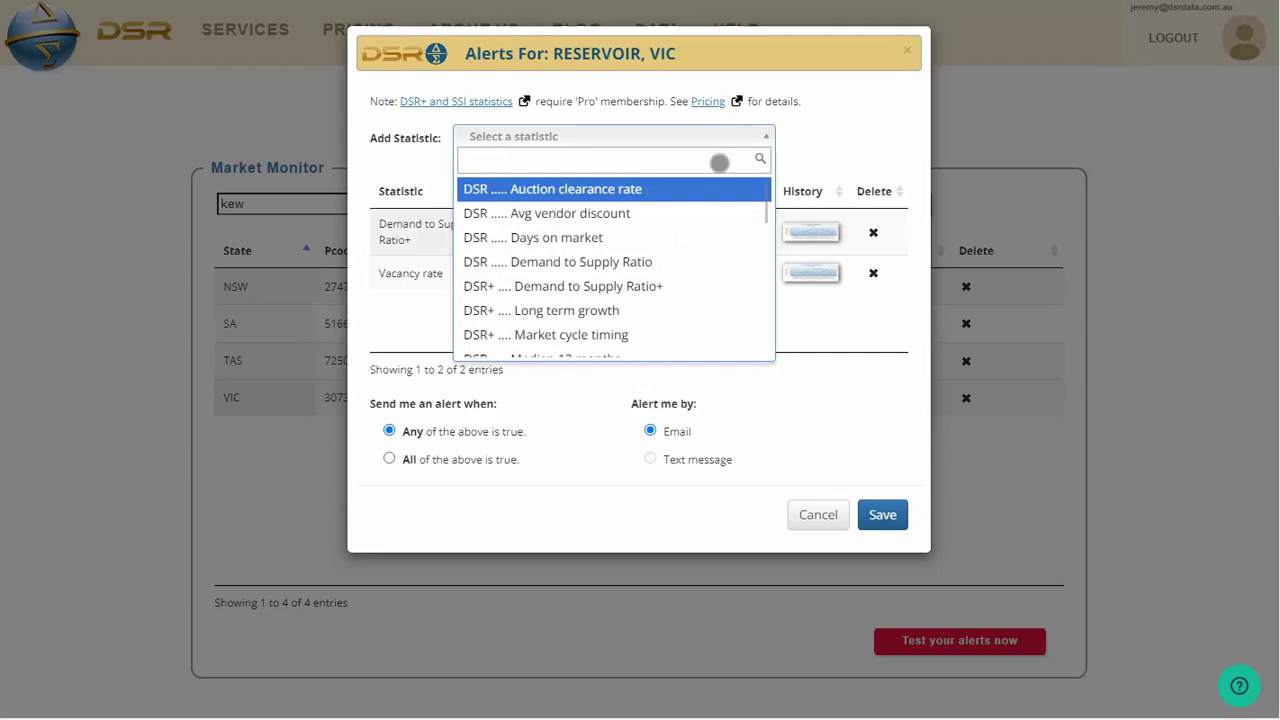
scroll(654, 246, down, 3)
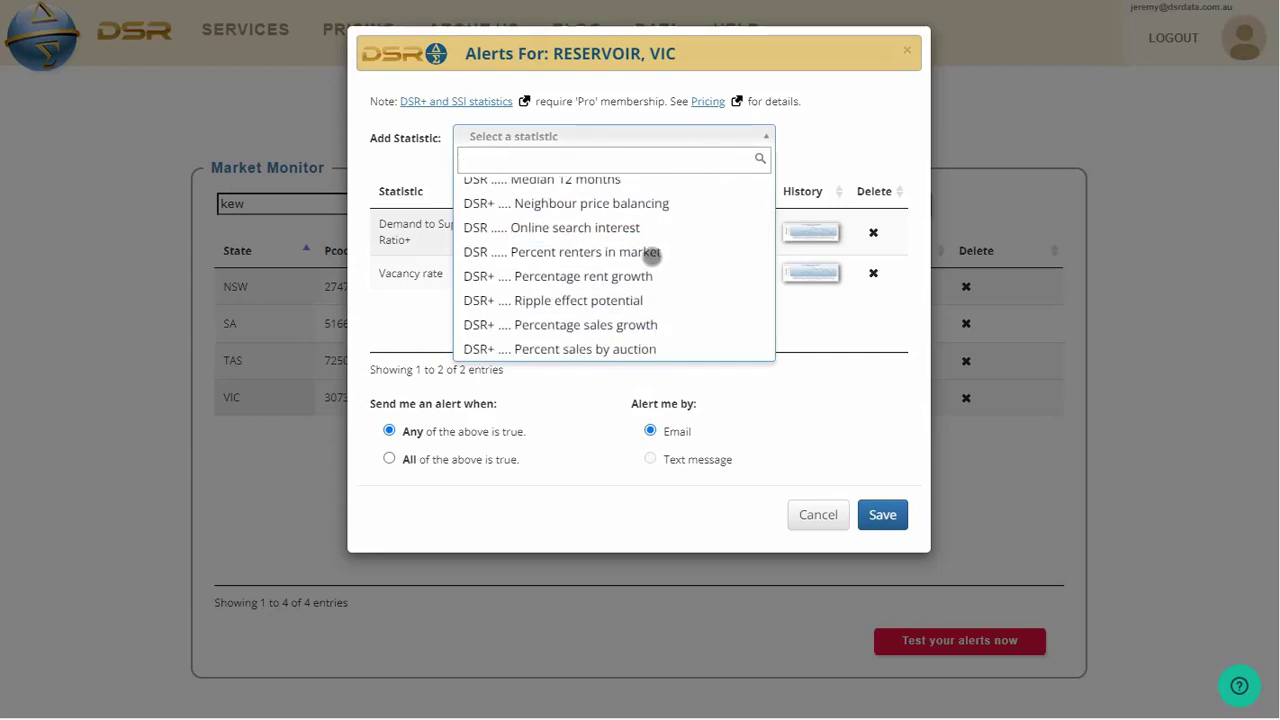
scroll(651, 255, down, 1)
scroll(651, 258, down, 2)
scroll(651, 258, up, 2)
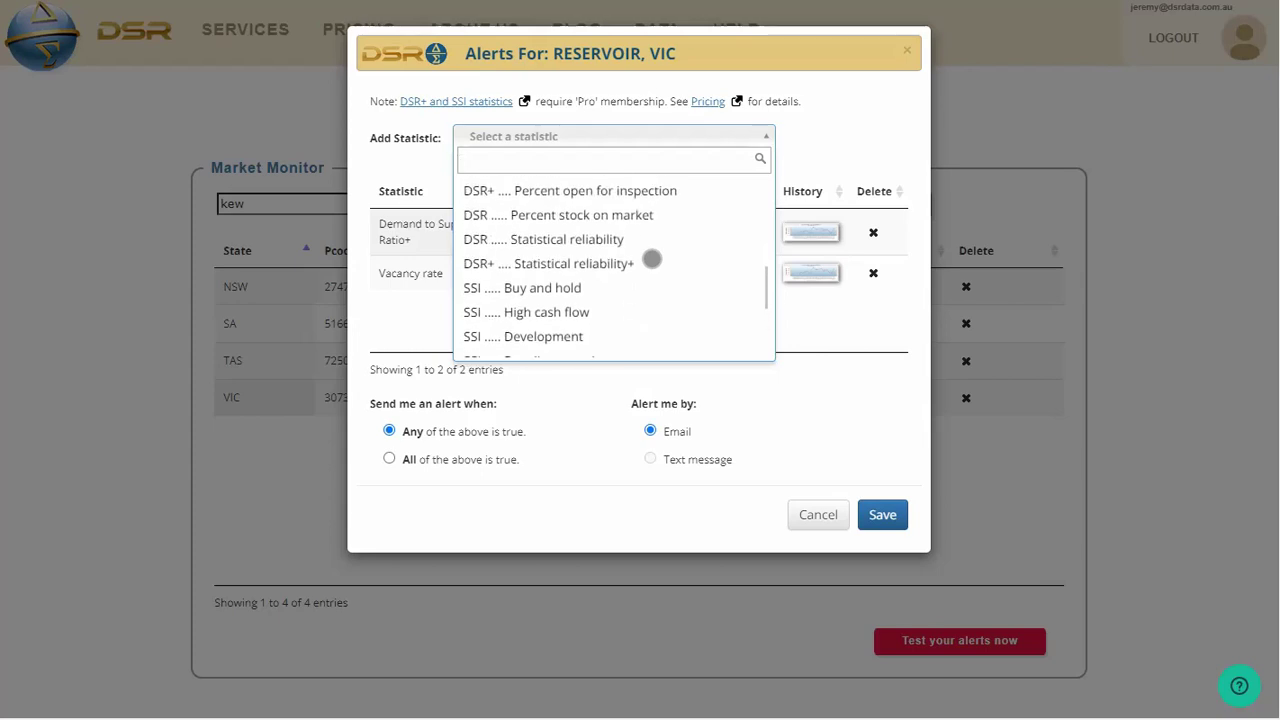
scroll(651, 259, down, 3)
scroll(651, 260, down, 2)
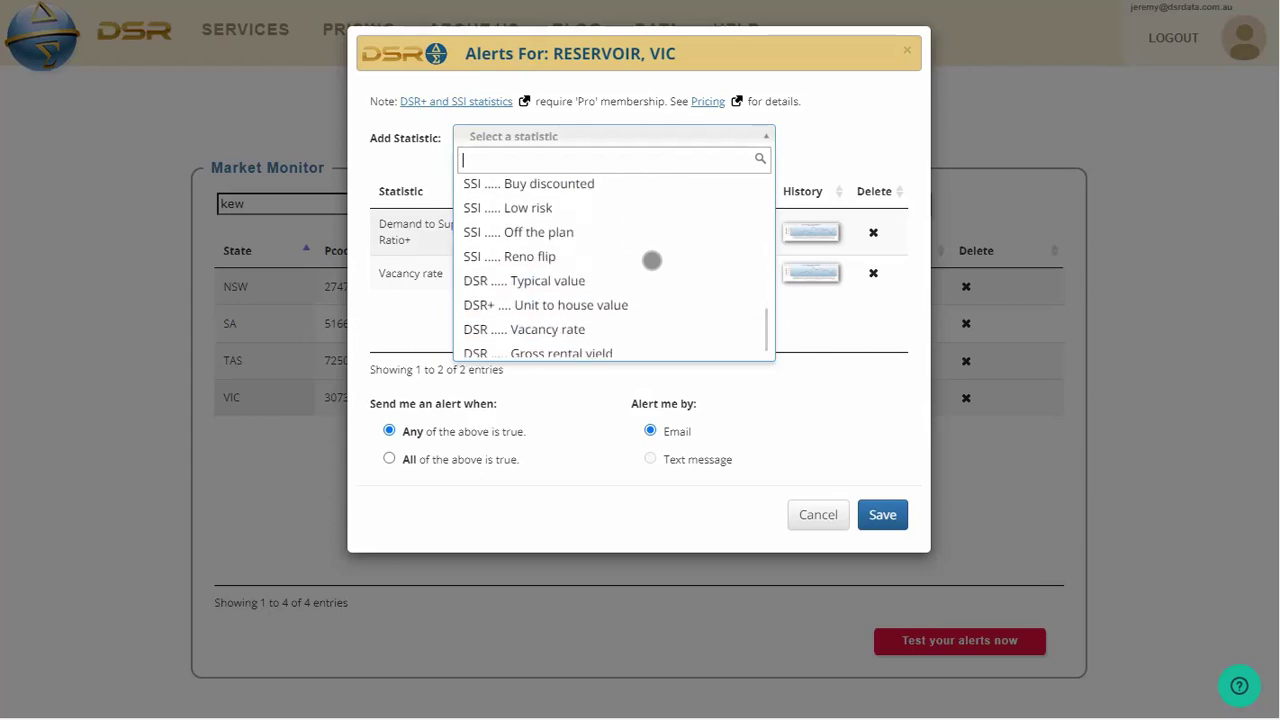
click(563, 268)
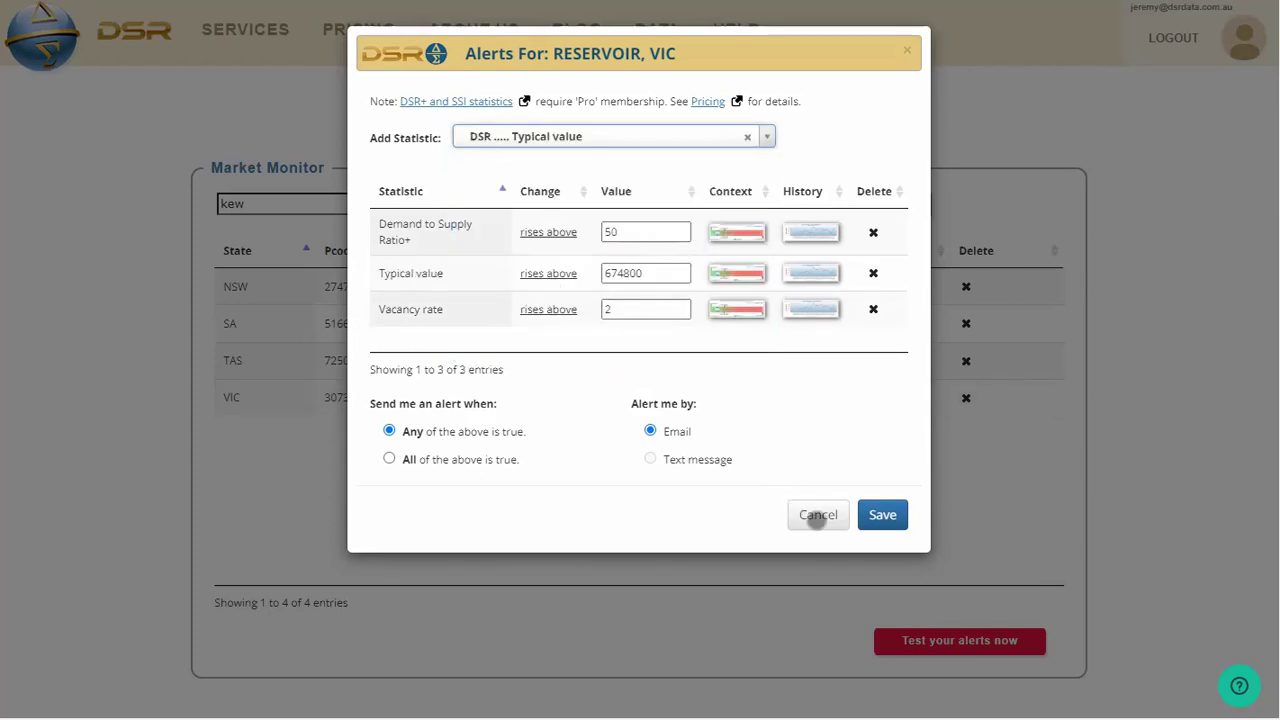
click(818, 516)
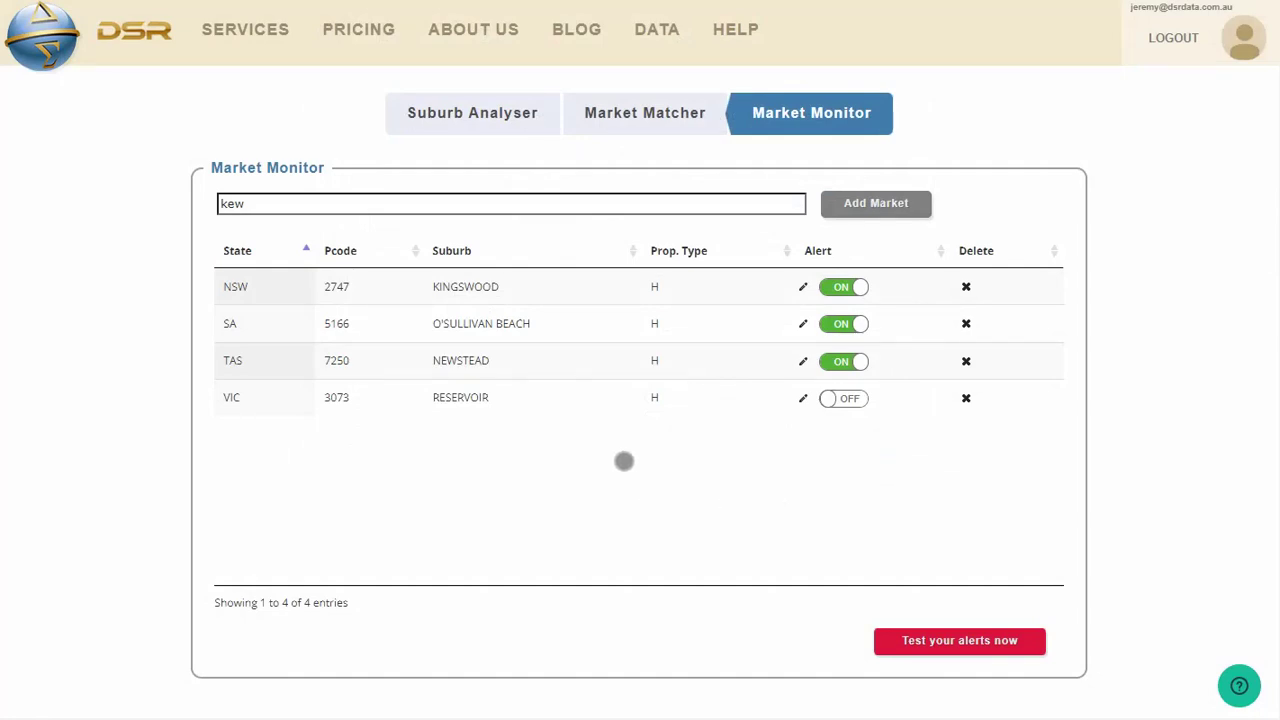
click(852, 399)
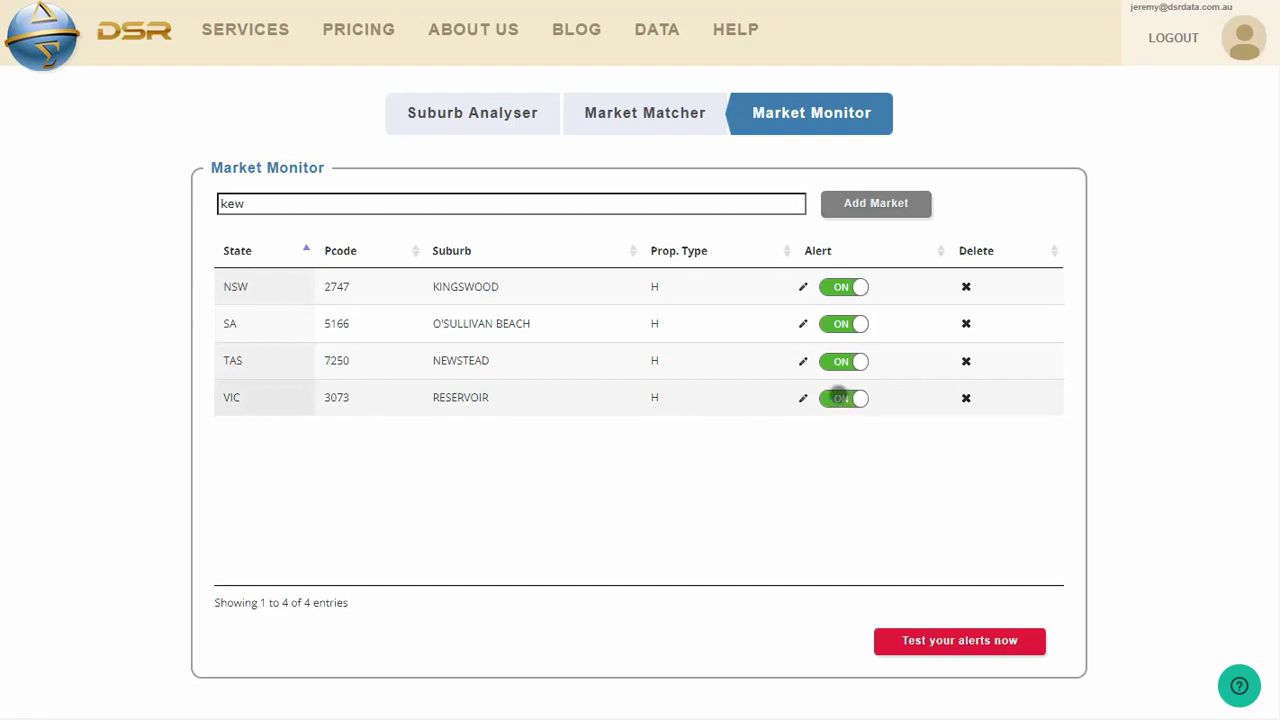
click(852, 398)
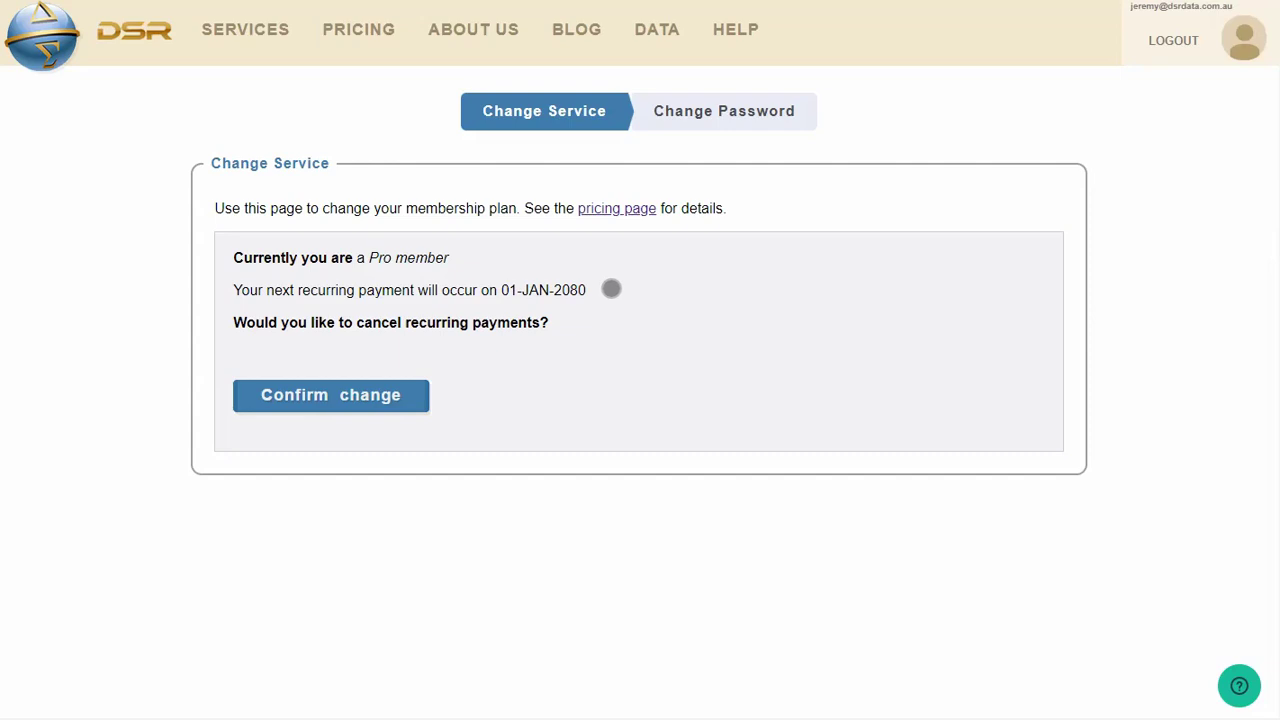
View the Change Password form, then return to the Suburb Analyser via DATA.
click(724, 118)
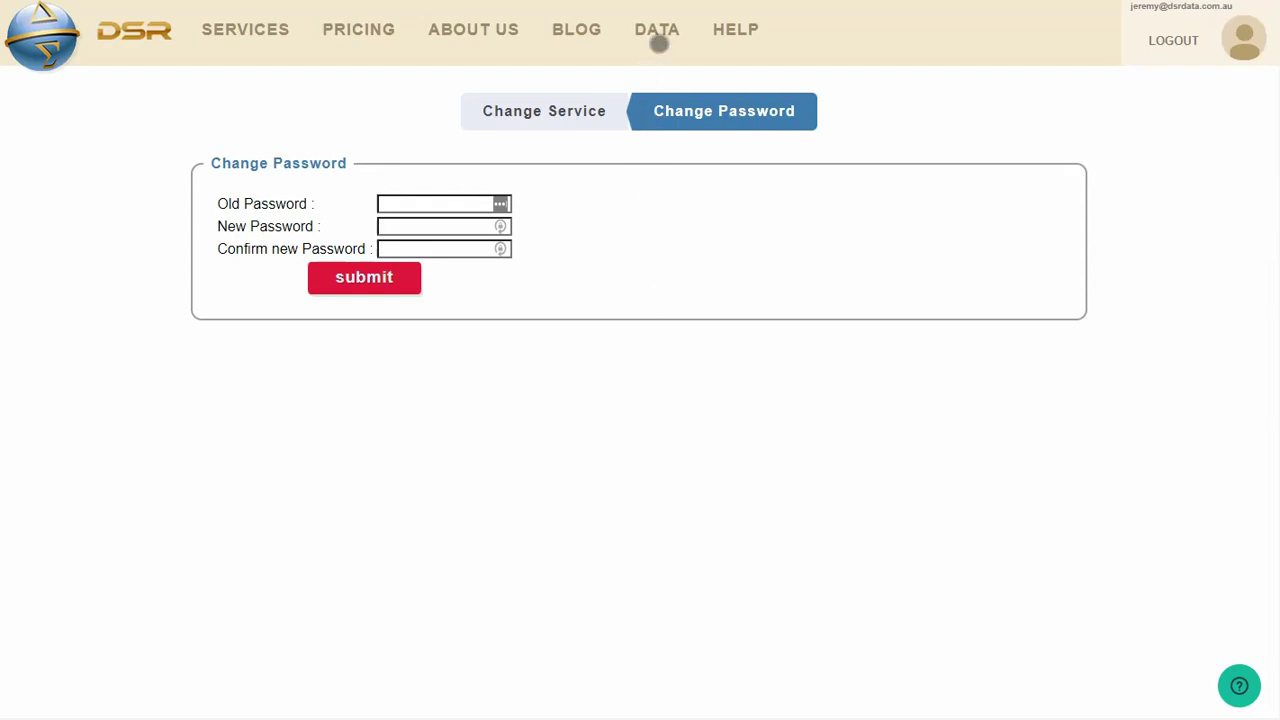
click(657, 40)
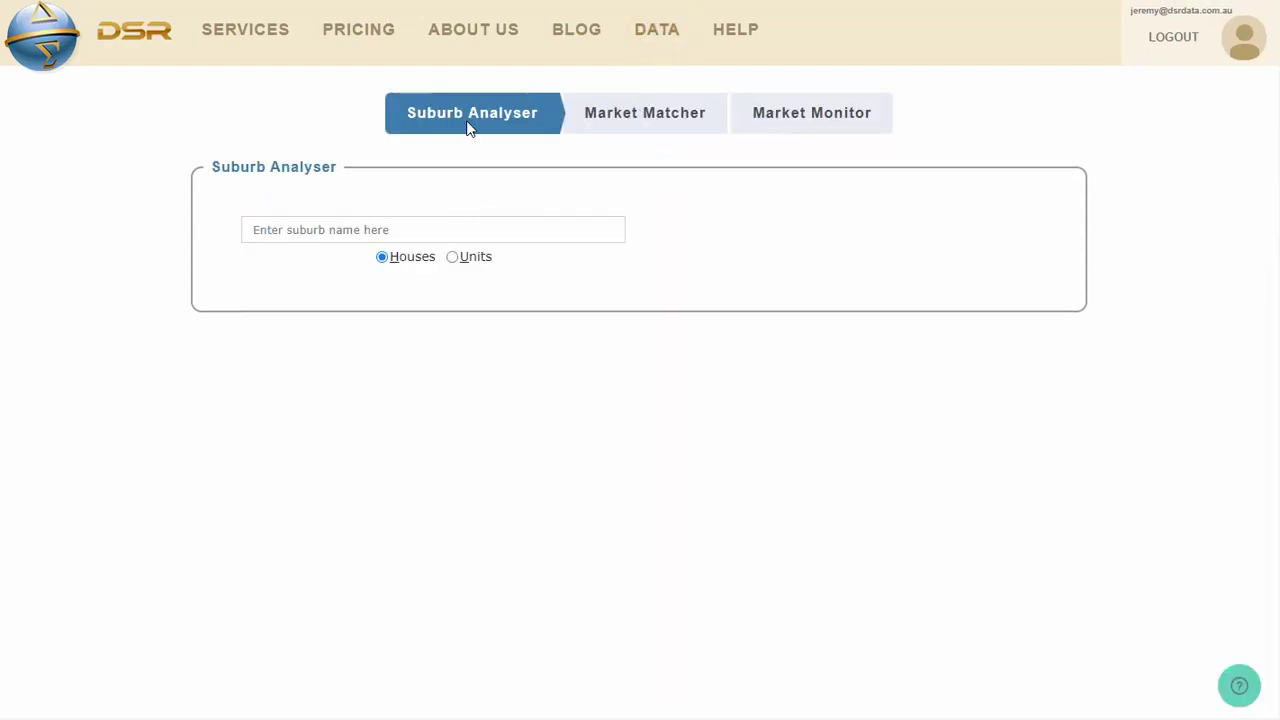